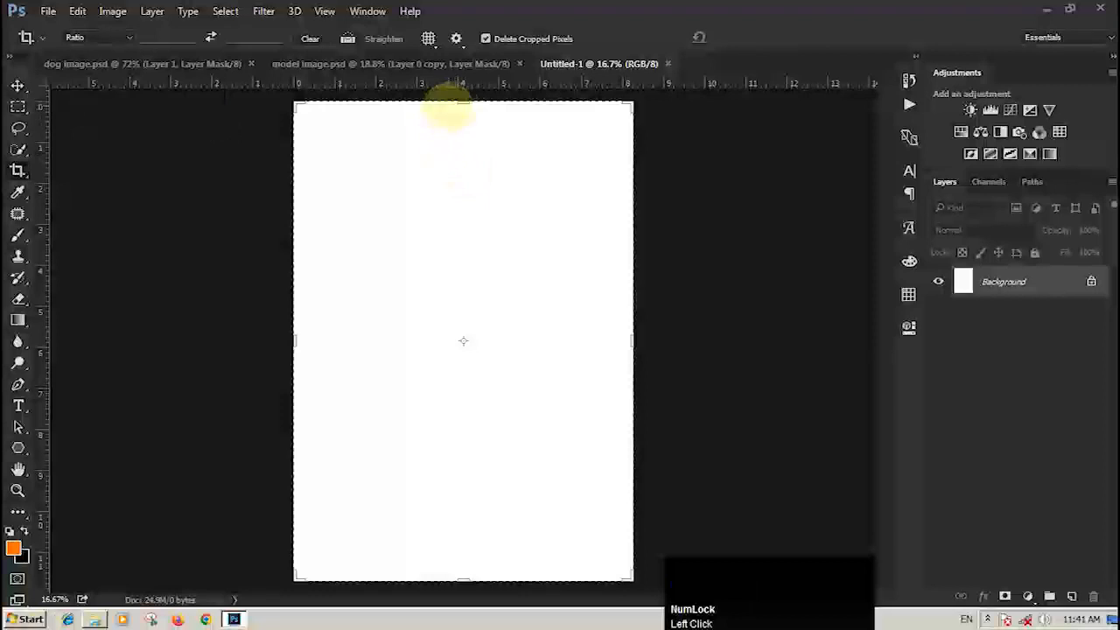
Crop a strip off both the upper and lower ends of the blank white canvas.
drag(459, 101, 463, 123)
drag(468, 567, 463, 555)
click(755, 37)
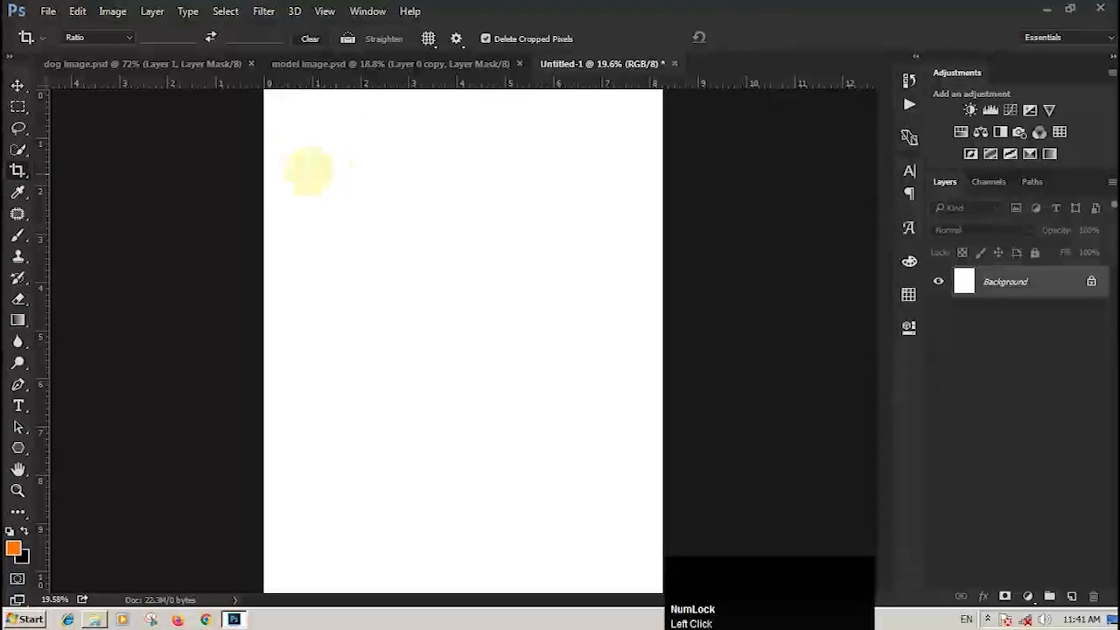
Place the demolition-167738_1920 image from New folder (3) into the cropped document at its default size and position.
key(alt+Tab)
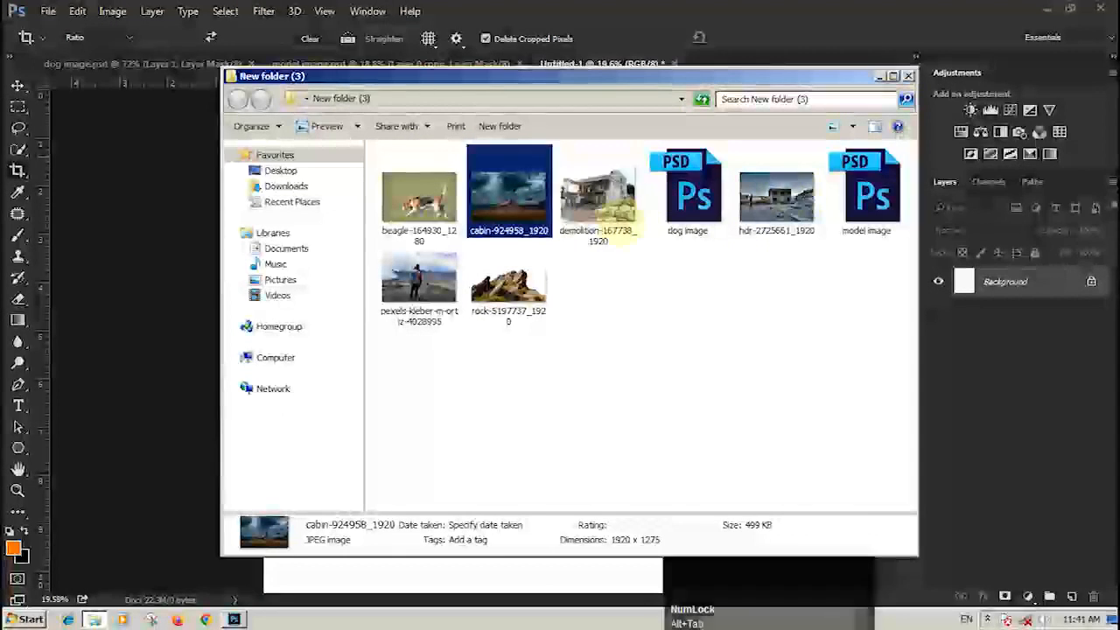
click(612, 206)
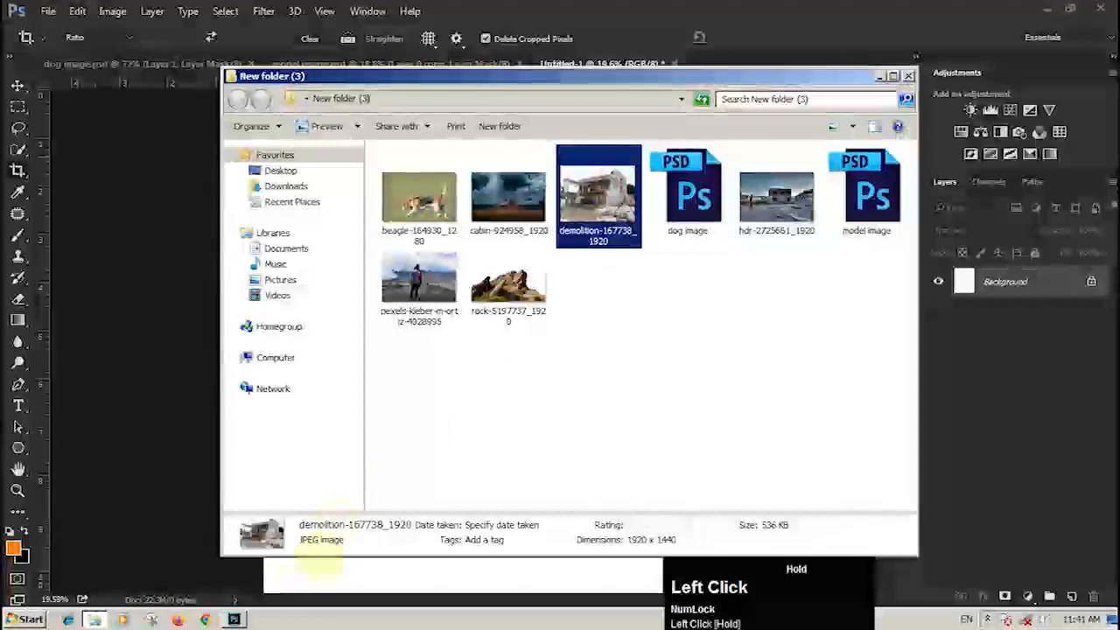
click(297, 579)
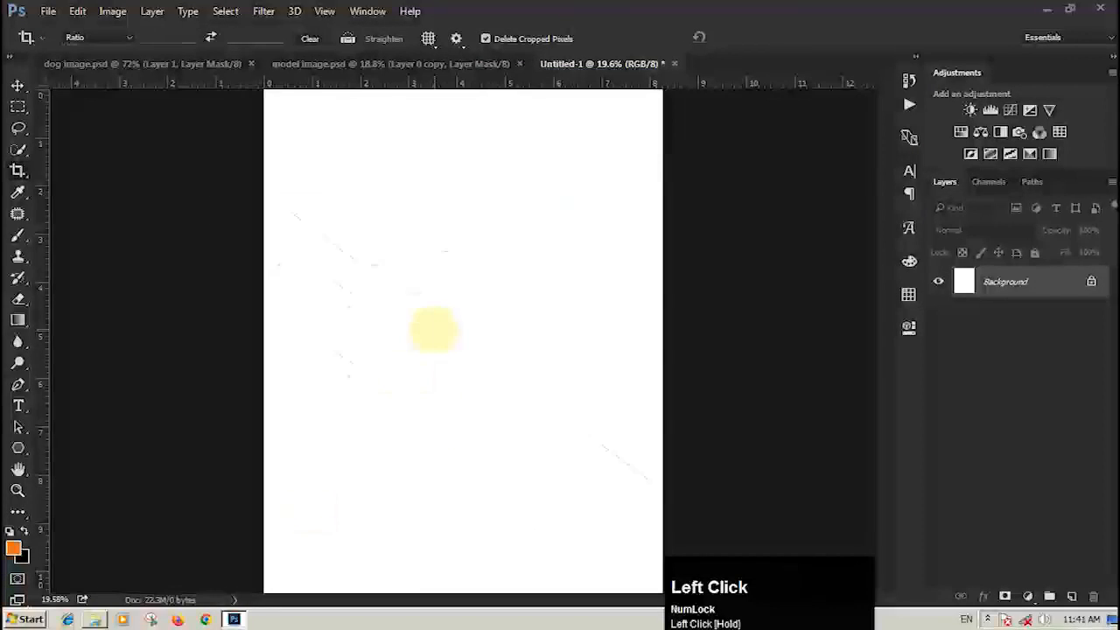
drag(434, 330, 437, 324)
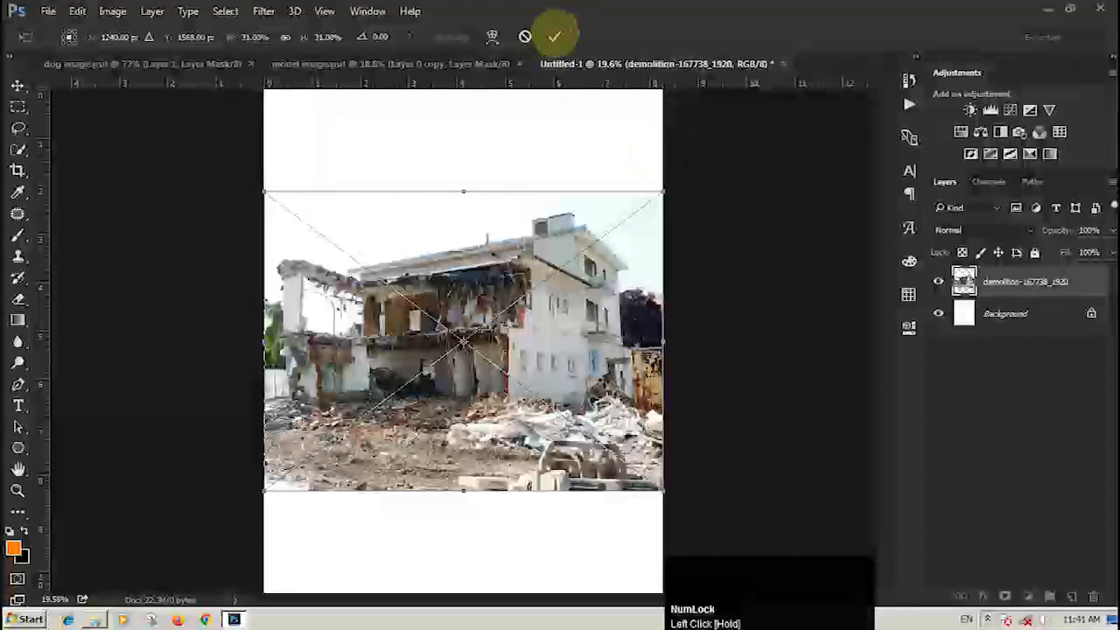
click(555, 36)
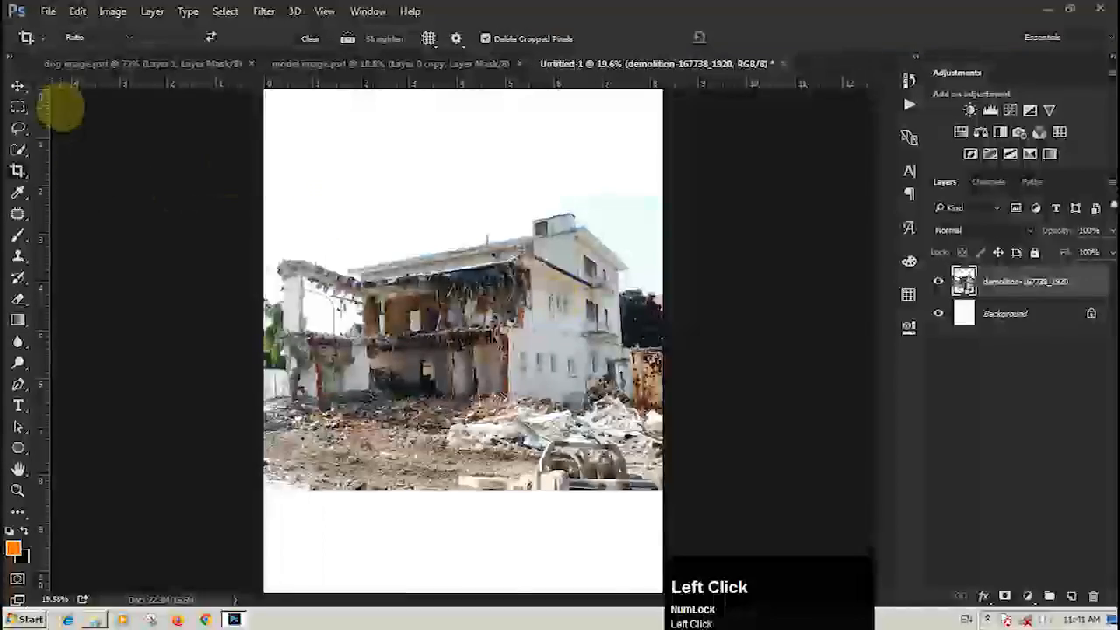
Start a Pen path up the outer edge of the white pillar at the building's ruined end.
key(ctrl+plus)
key(ctrl+plus)
key(ctrl+plus)
key(ctrl+plus)
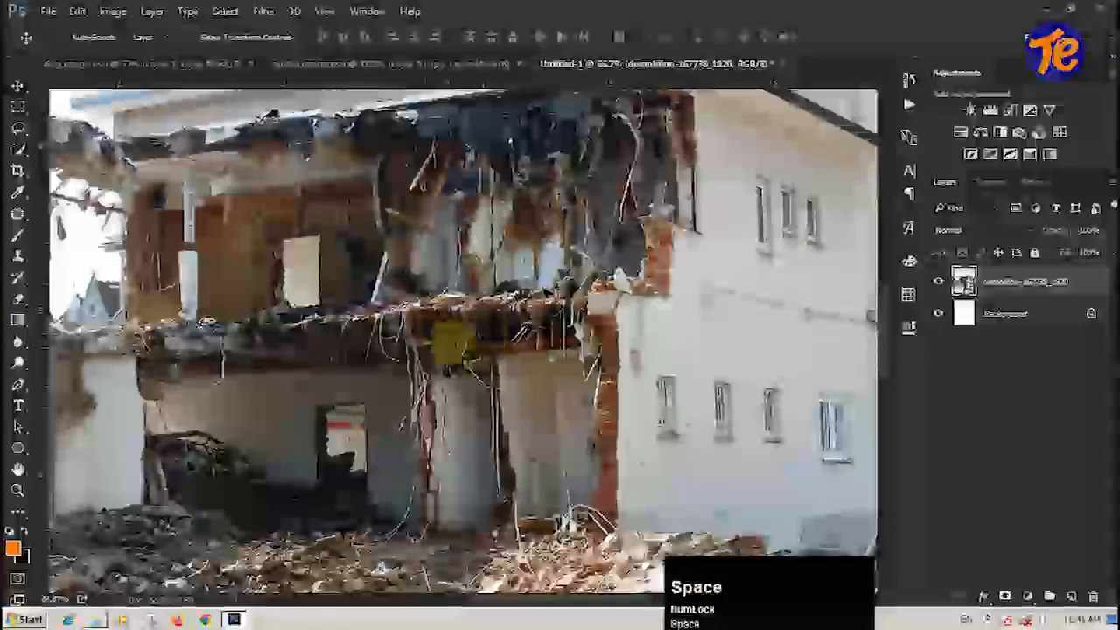
drag(454, 343, 650, 583)
drag(295, 368, 566, 273)
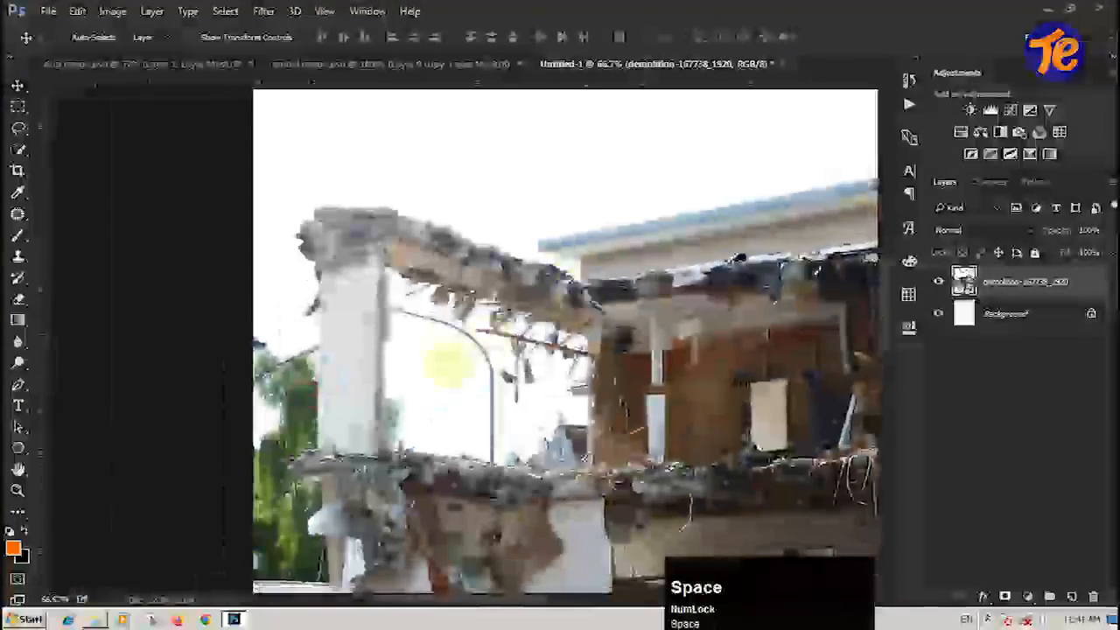
drag(463, 283, 446, 328)
drag(544, 407, 459, 333)
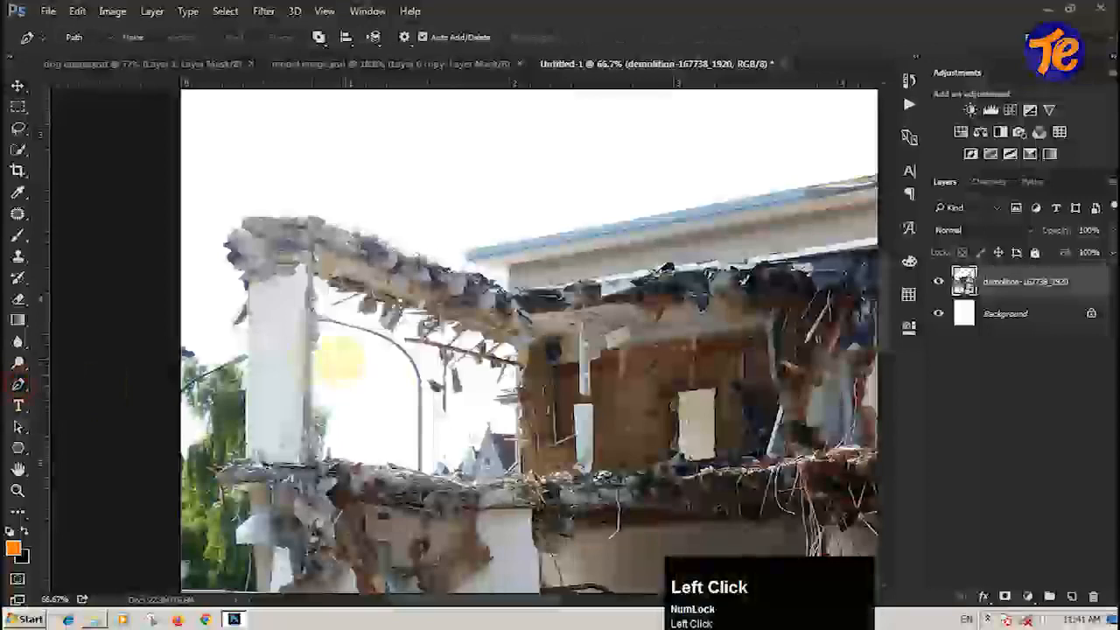
click(253, 379)
click(247, 303)
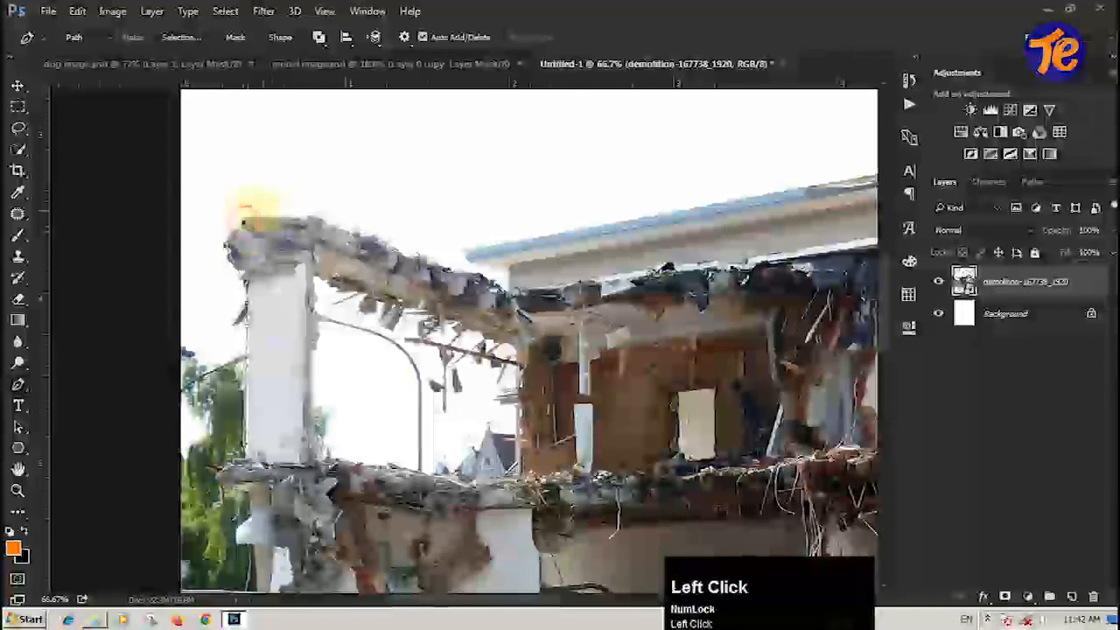
Continue the Pen path along the broken concrete beam to the near corner of the blue roof edge.
drag(426, 316, 295, 301)
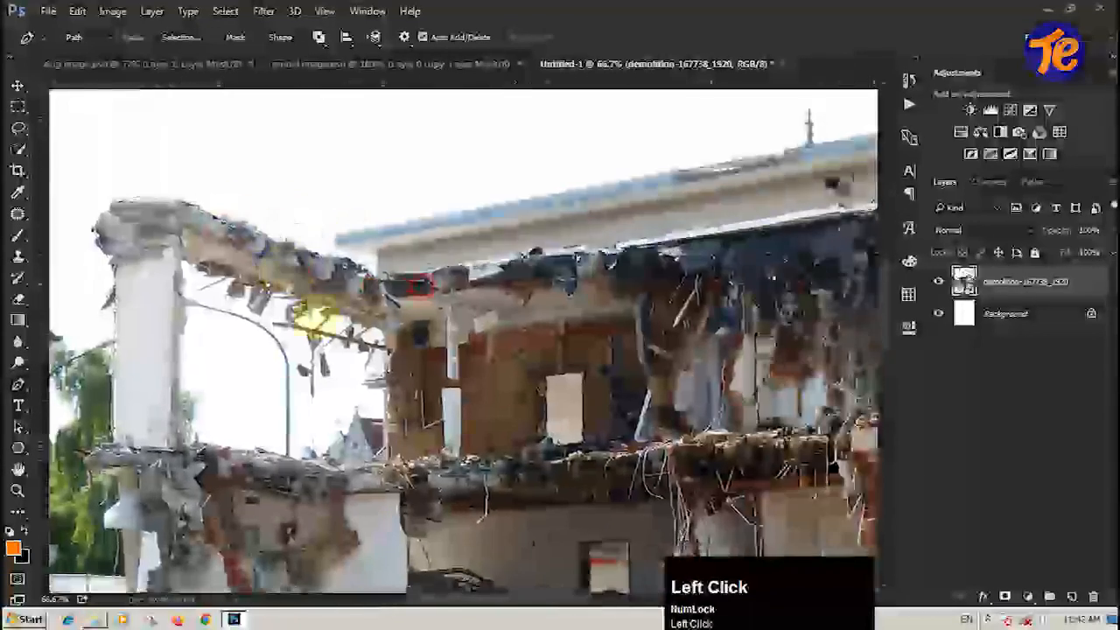
click(342, 254)
click(376, 273)
click(333, 243)
drag(354, 232, 260, 366)
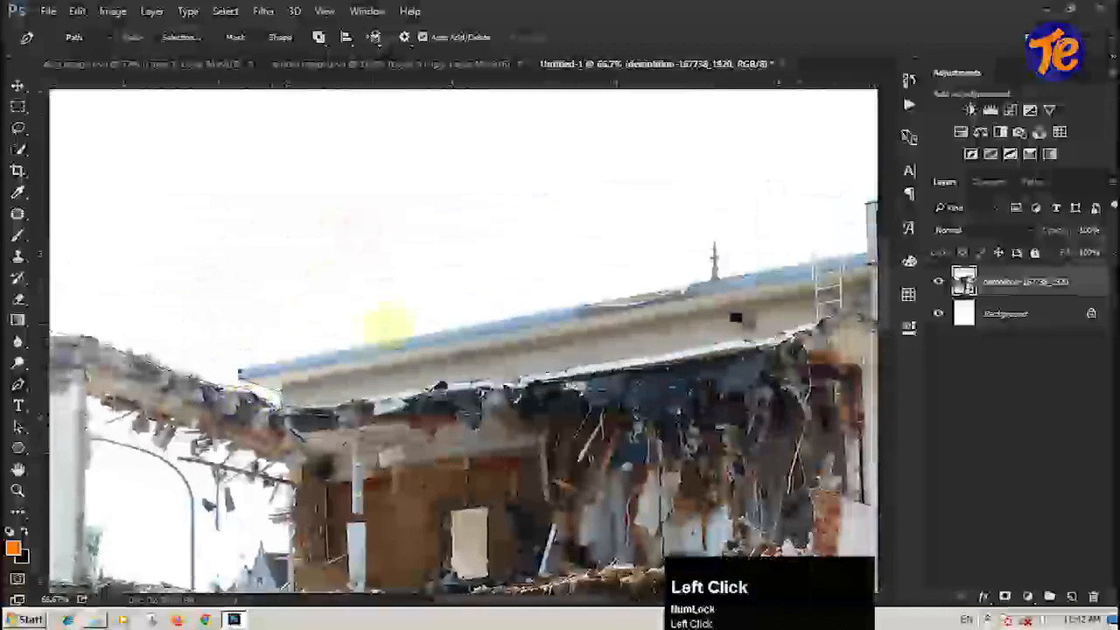
Extend the Pen path along the blue roof edge to the rooftop box, undoing the misplaced anchor points.
drag(494, 326, 355, 312)
key(ctrl+alt+z)
click(440, 286)
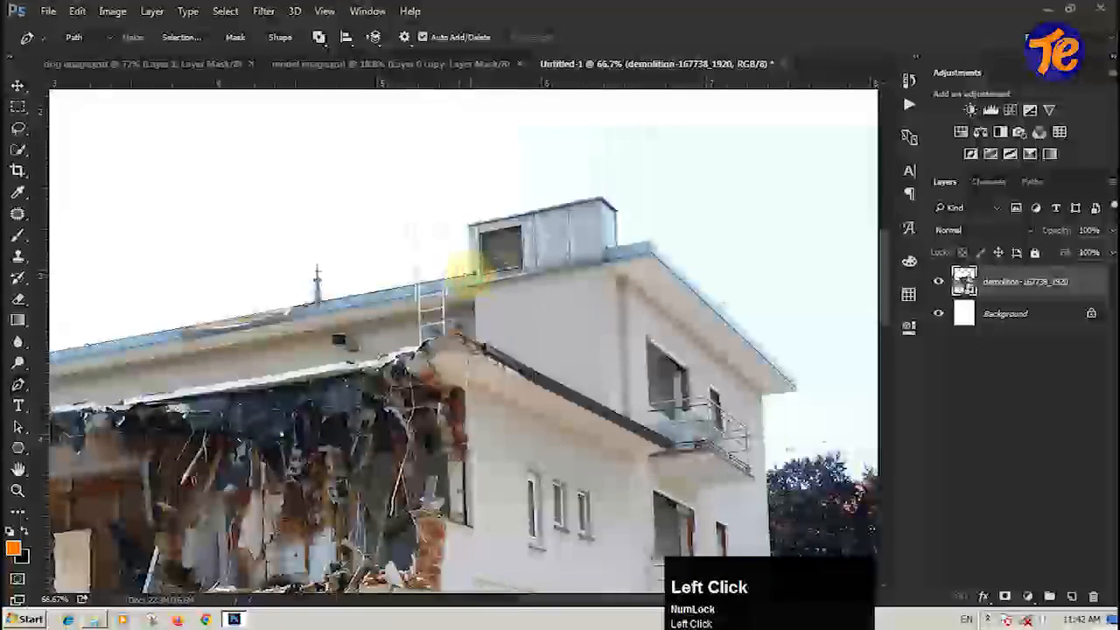
key(ctrl+z)
key(ctrl+plus)
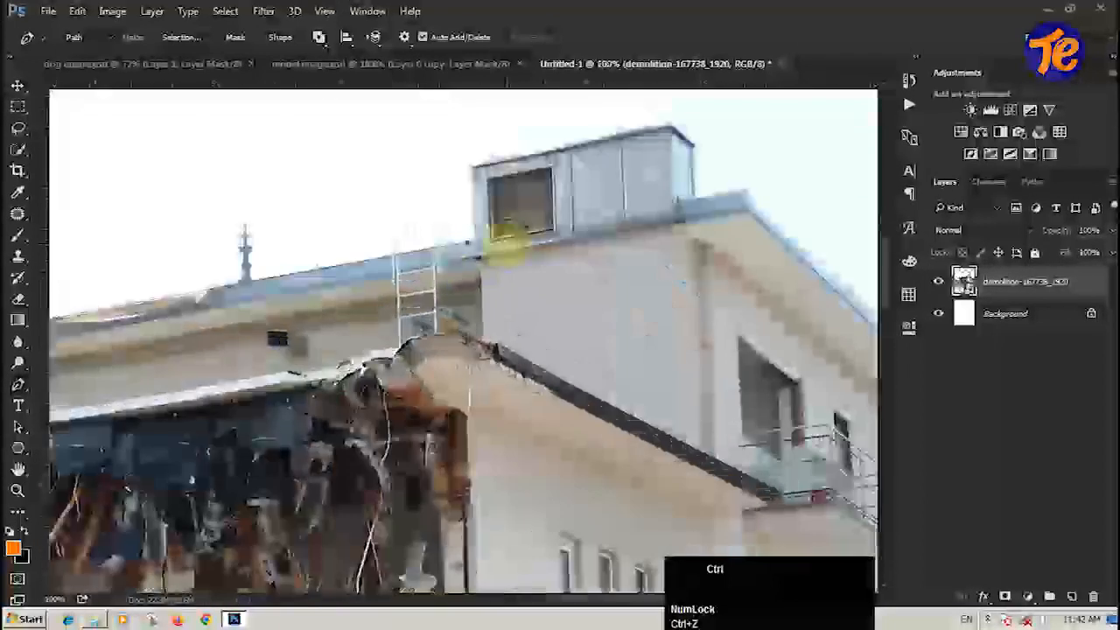
ctrl+click(506, 239)
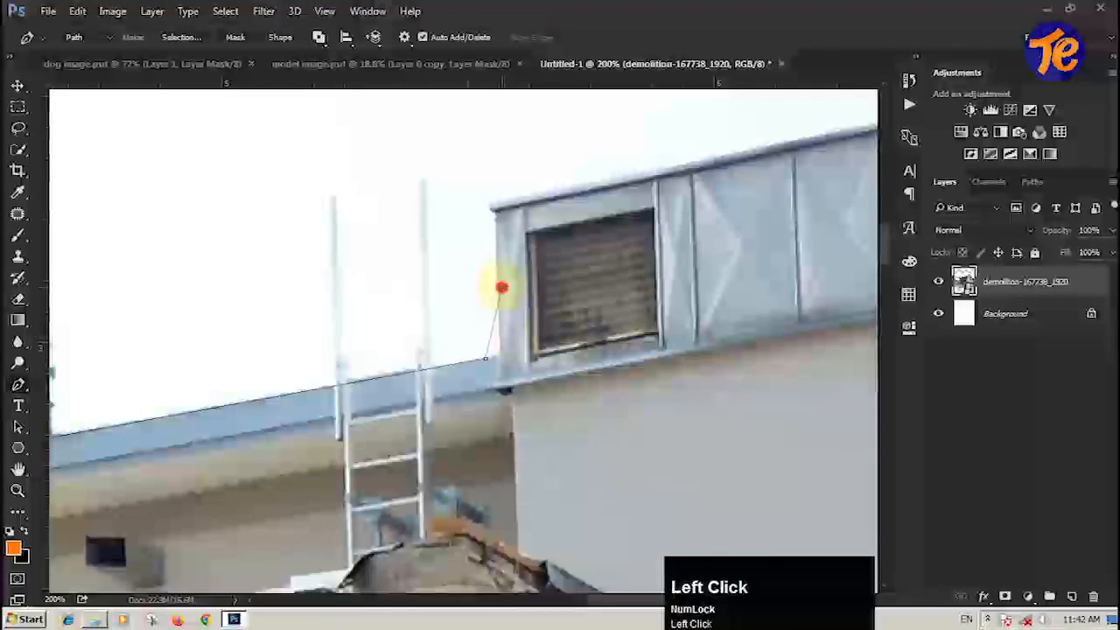
click(501, 287)
key(ctrl+alt+z)
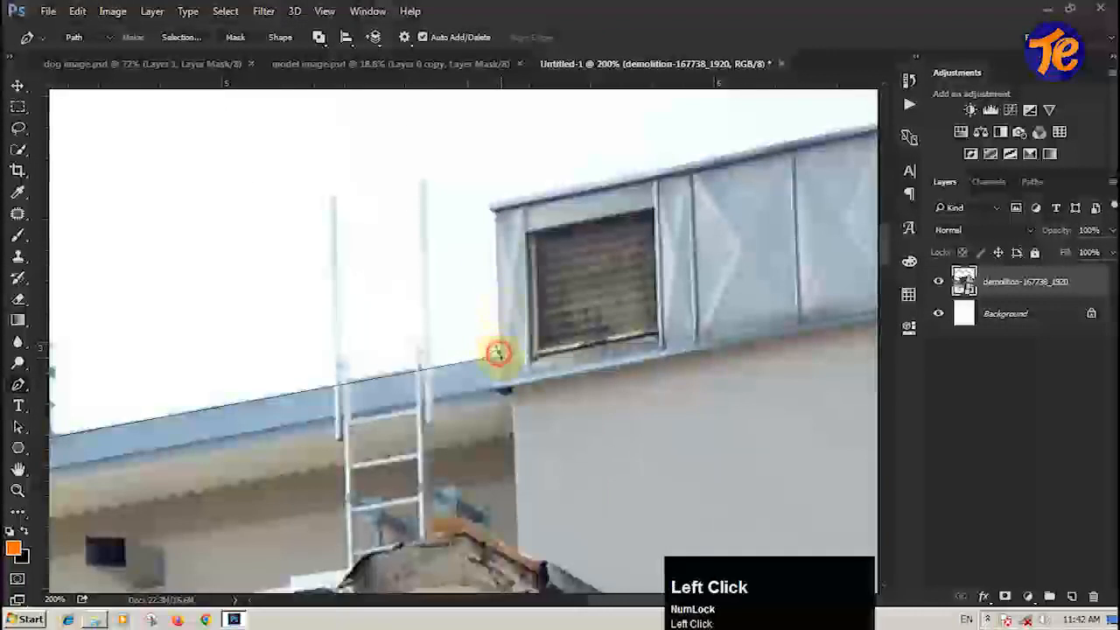
Trace the rooftop box with the Pen path, up its near side and along its upper edge.
click(502, 352)
click(499, 232)
click(494, 206)
drag(496, 206, 403, 361)
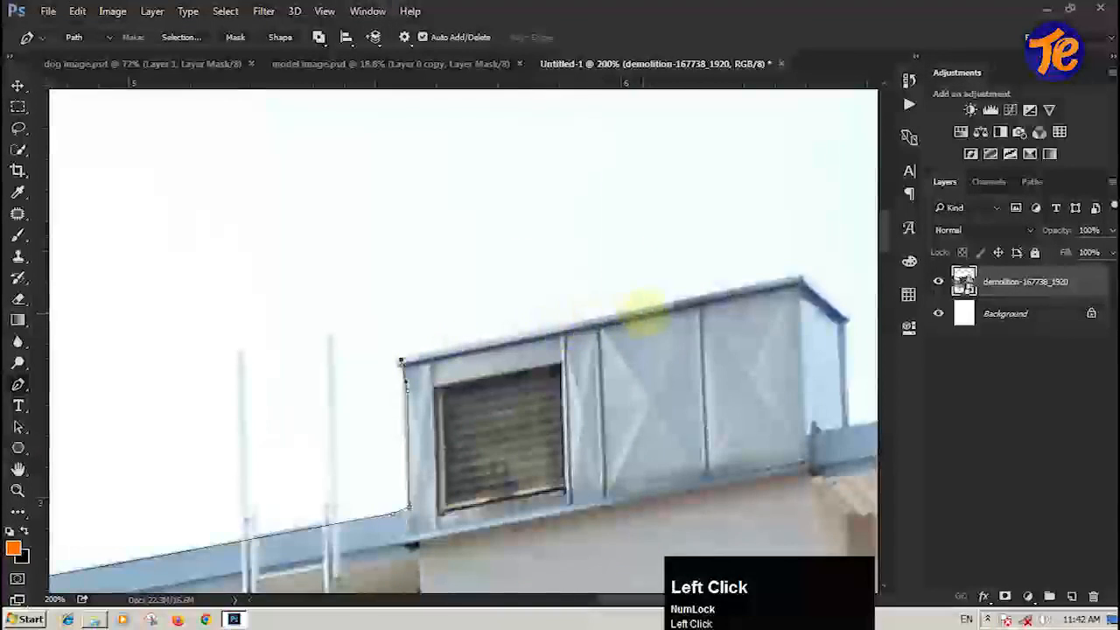
click(399, 362)
click(550, 322)
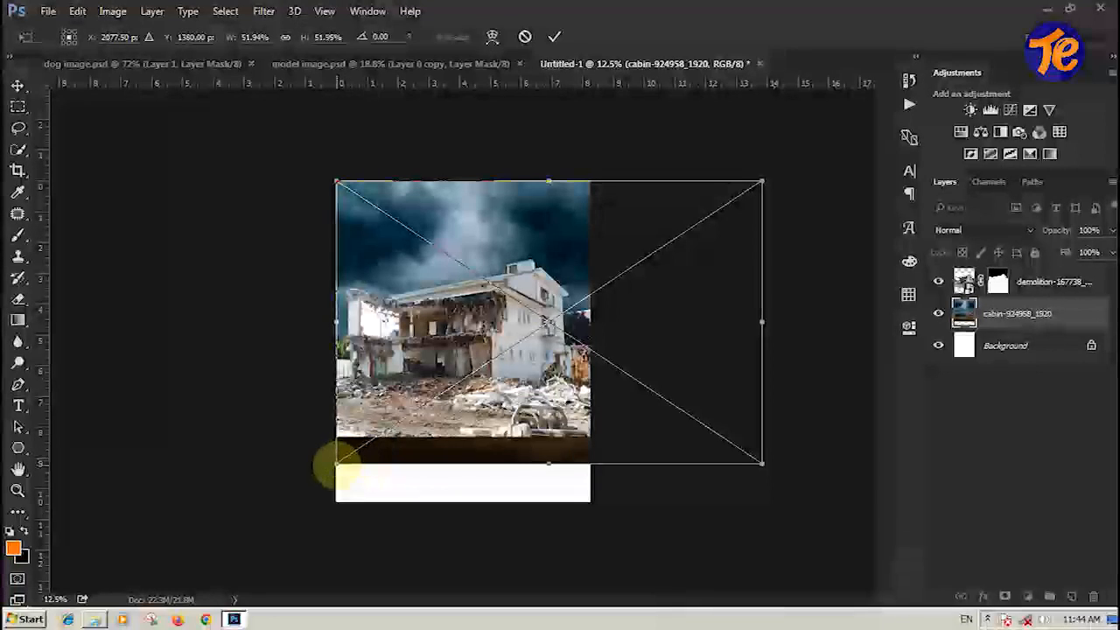
Commit the cabin-924958_1920 sky image at about 52% scale beneath the masked demolition layer.
drag(337, 465, 338, 465)
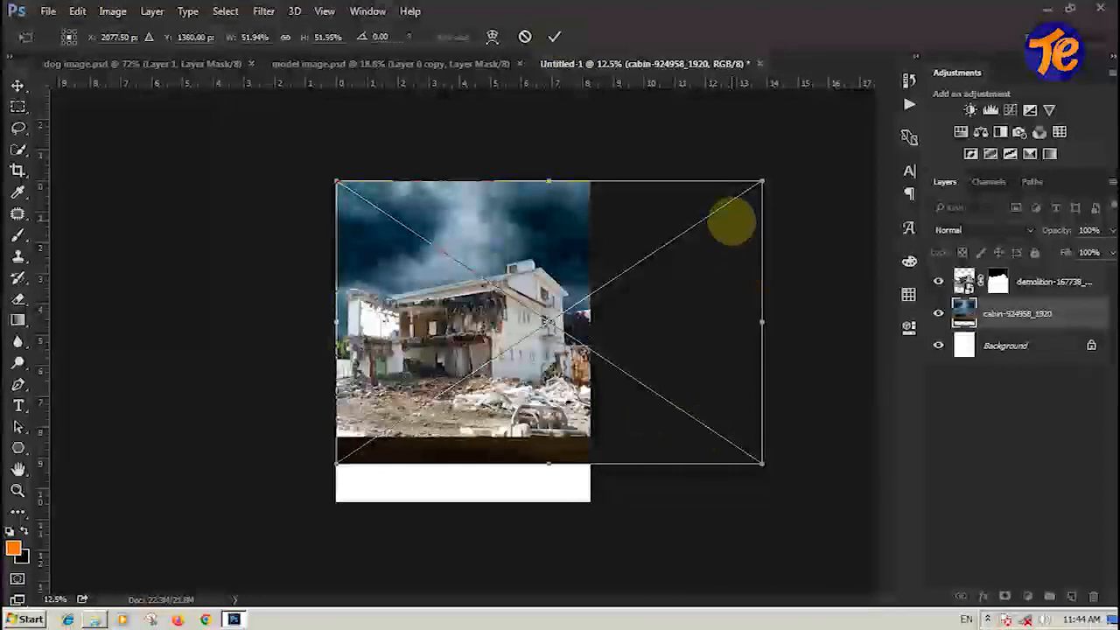
click(554, 35)
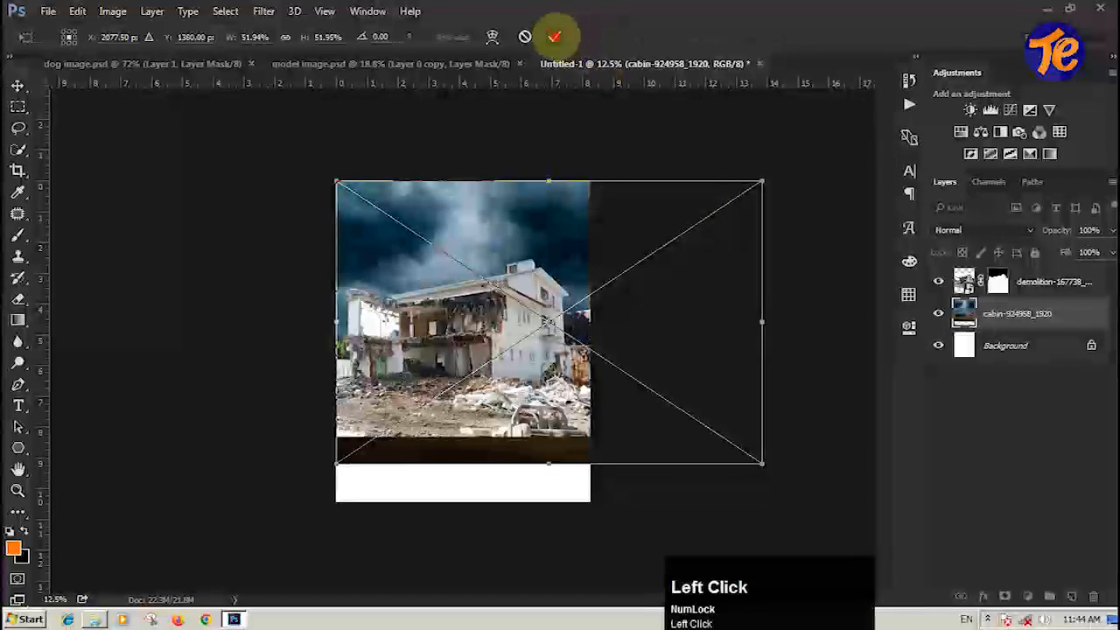
key(ctrl+0)
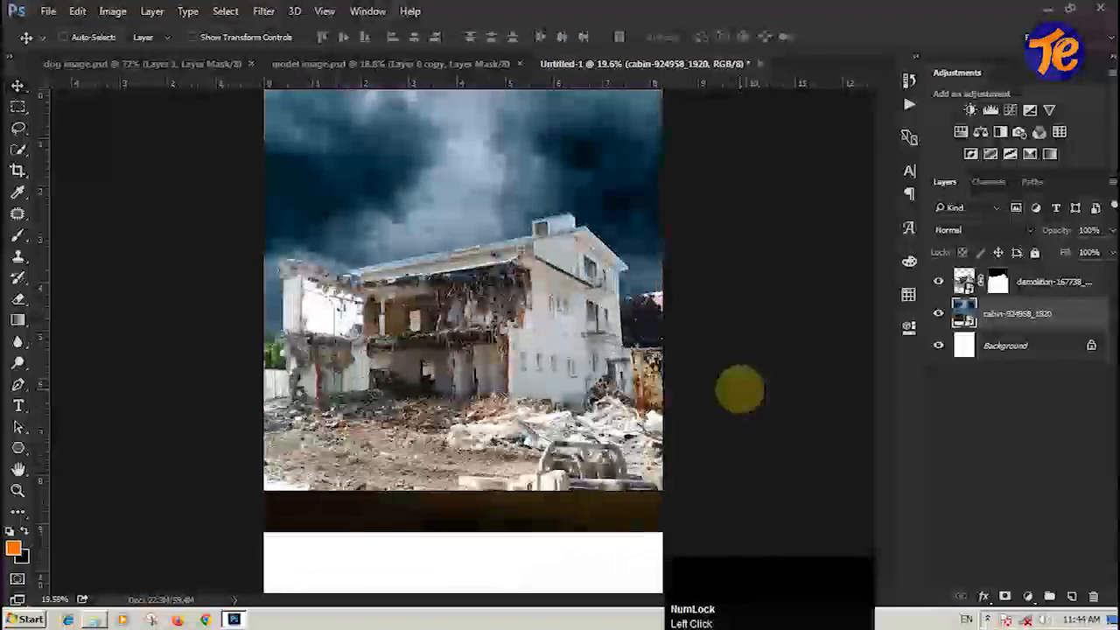
key(space)
drag(455, 337, 454, 478)
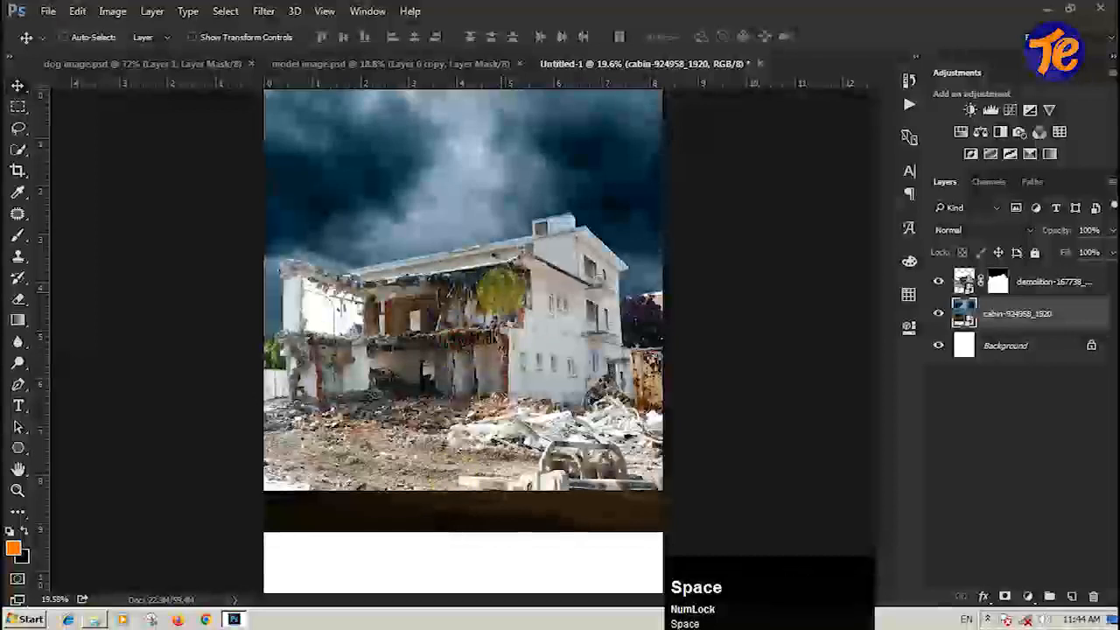
key(ctrl+minus)
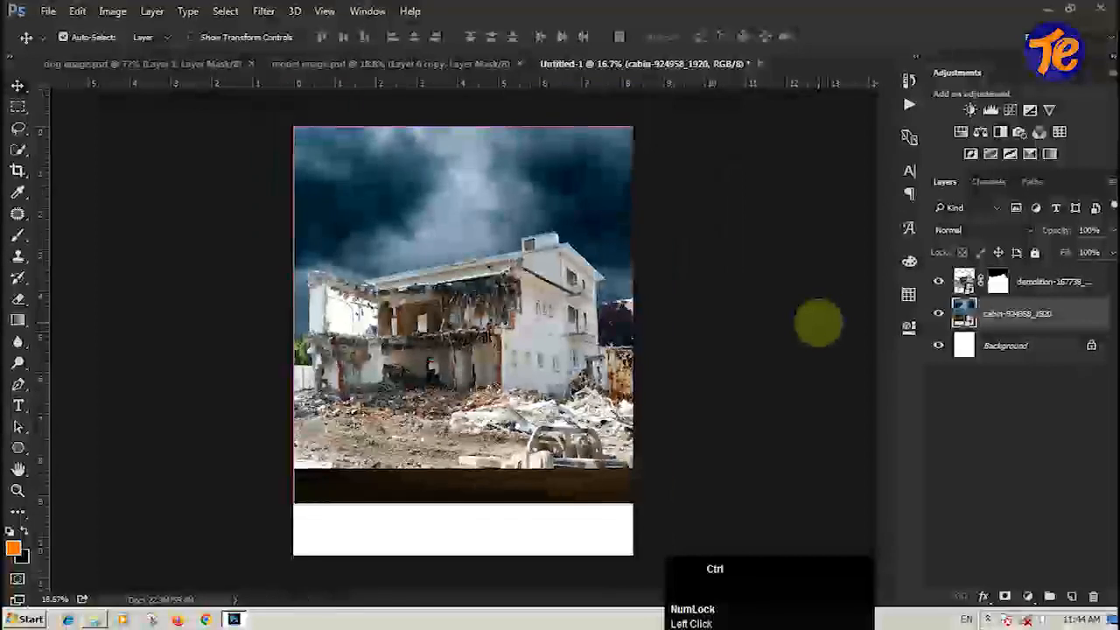
Open the Camera Raw filter on the cabin-924958_1920 layer and look through its Basic adjustments and presets.
click(383, 205)
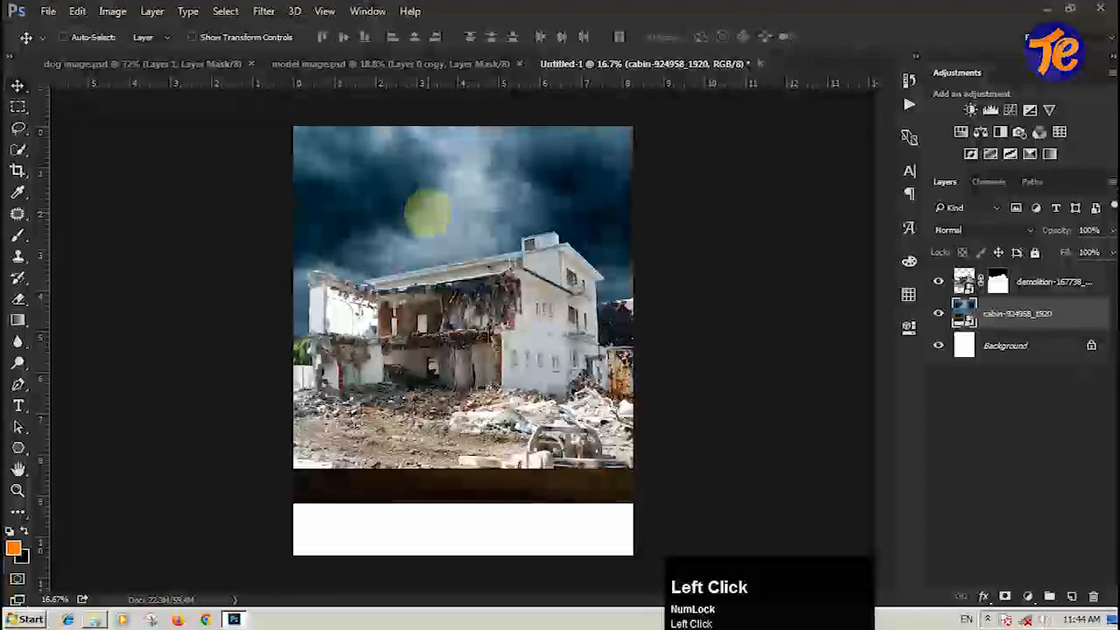
click(264, 10)
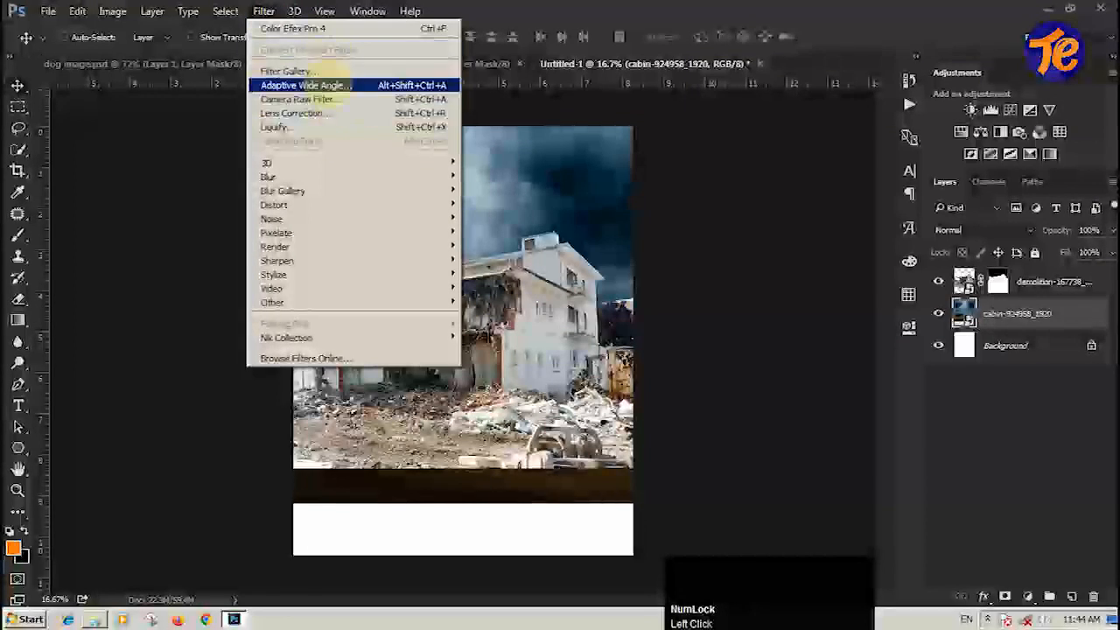
click(338, 100)
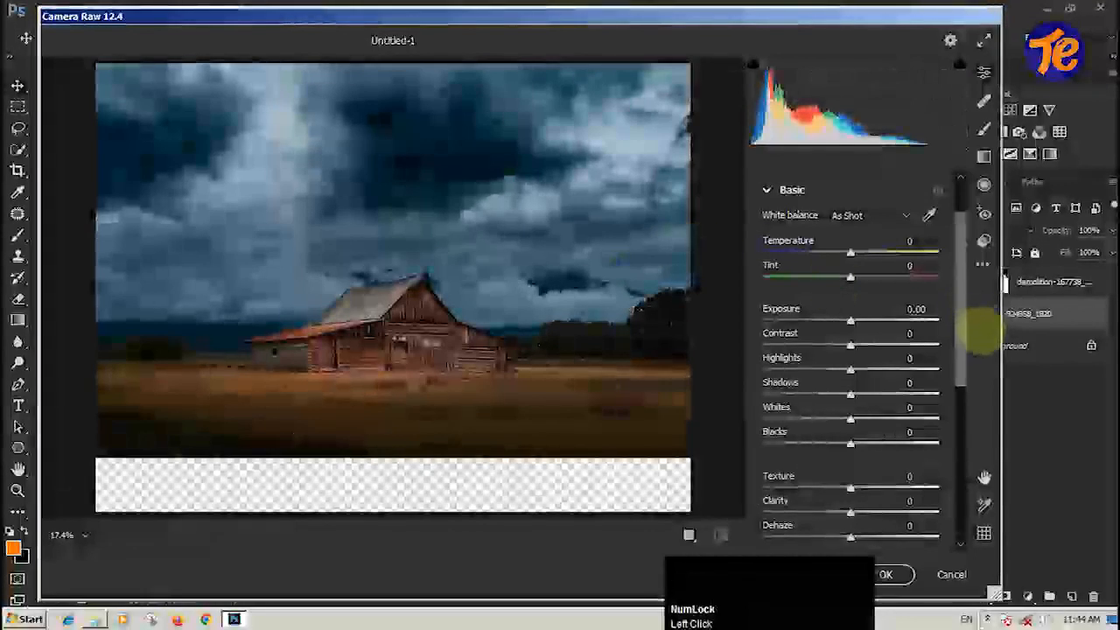
drag(963, 270, 964, 321)
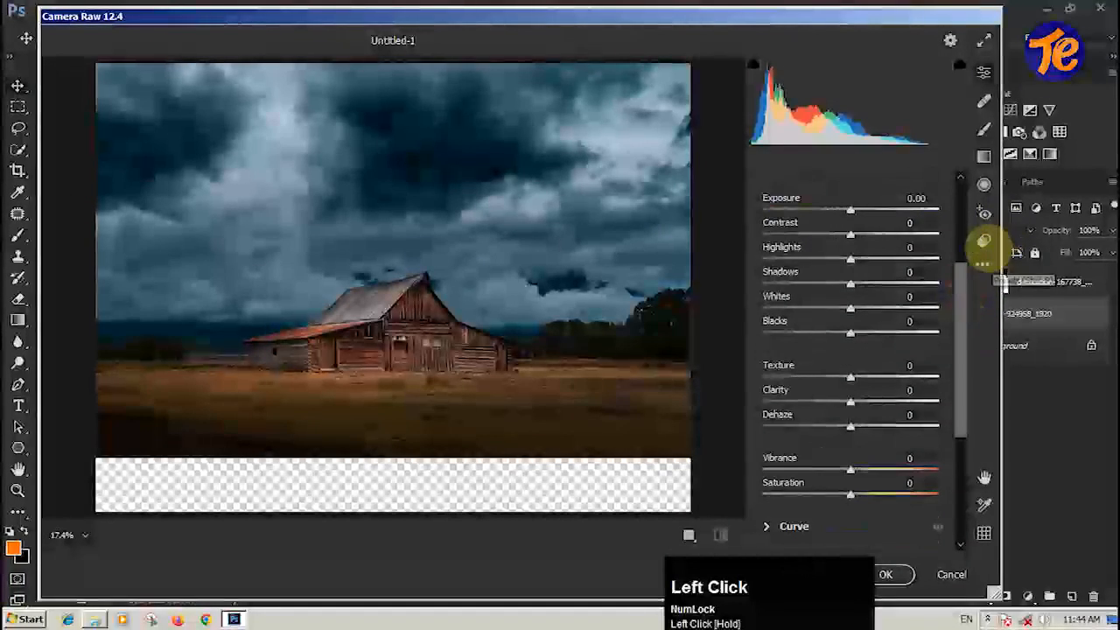
click(984, 241)
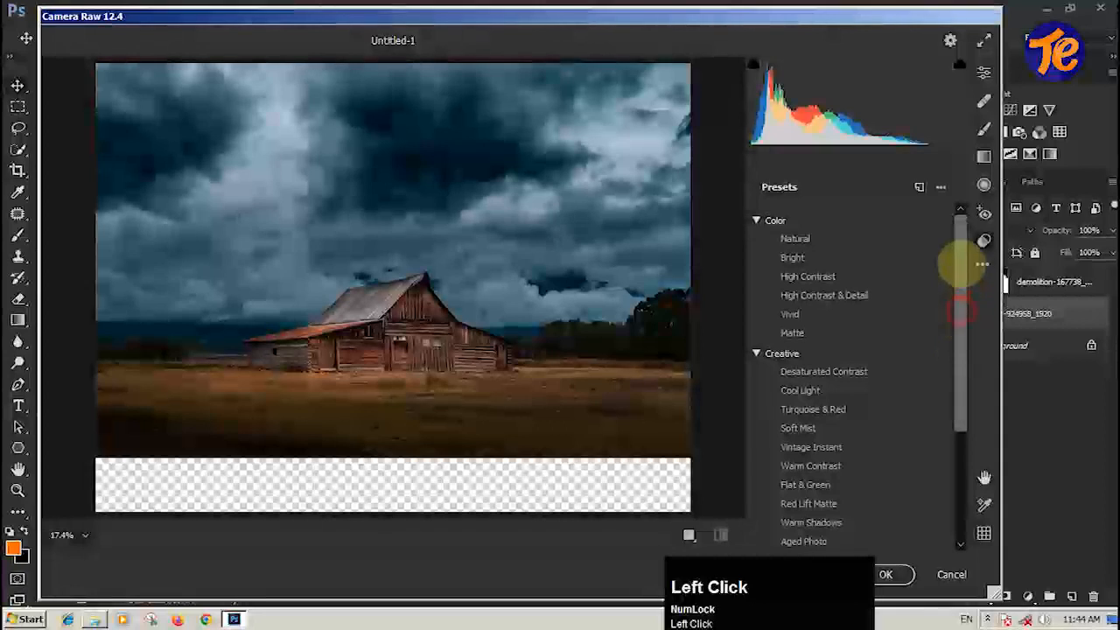
click(984, 264)
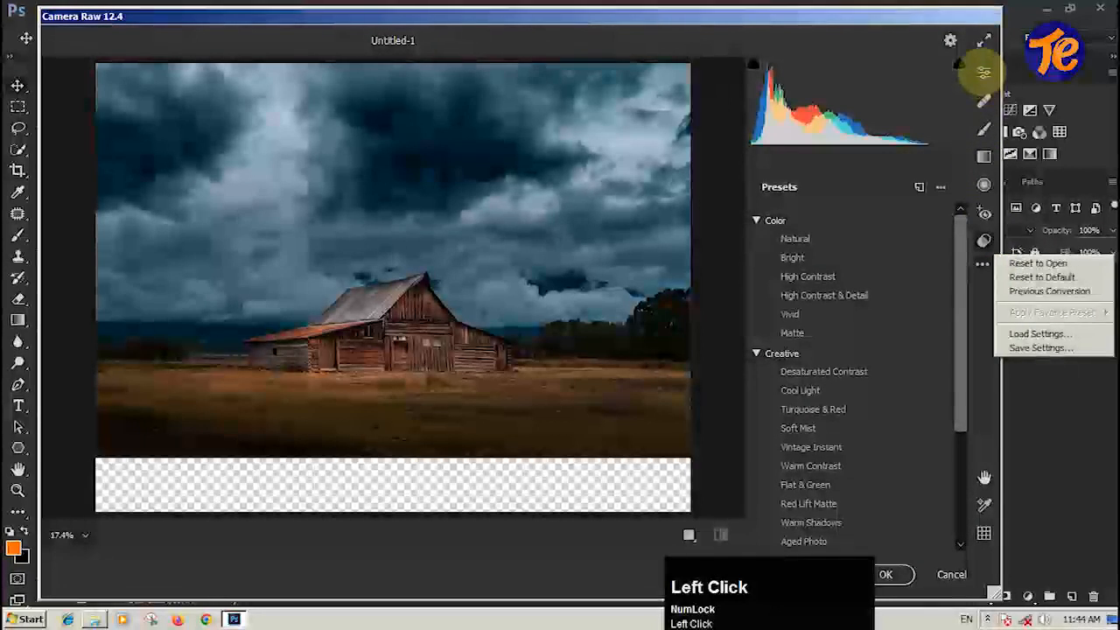
Try Radial Filter settings with temperature -22, tint -24, contrast +79 and a lower exposure.
click(984, 185)
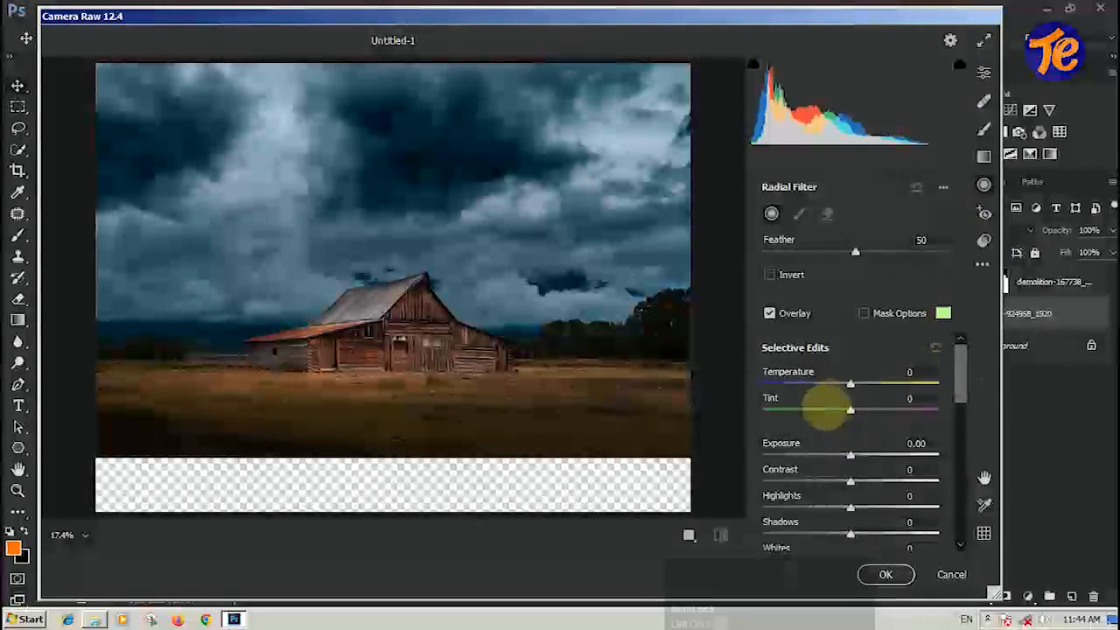
drag(850, 383, 842, 410)
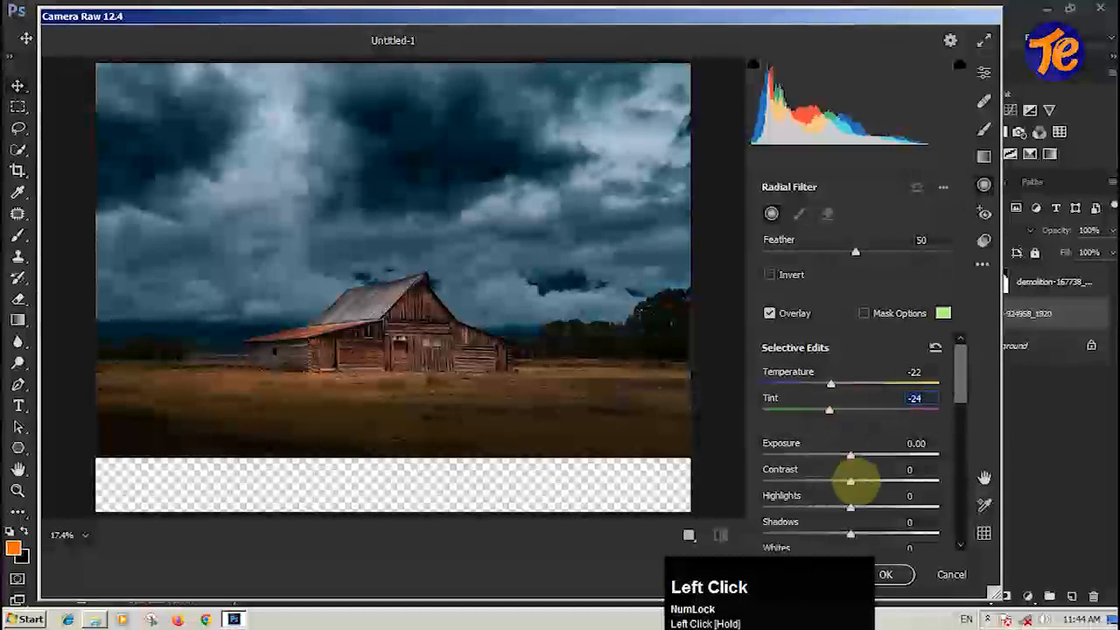
drag(809, 482, 919, 481)
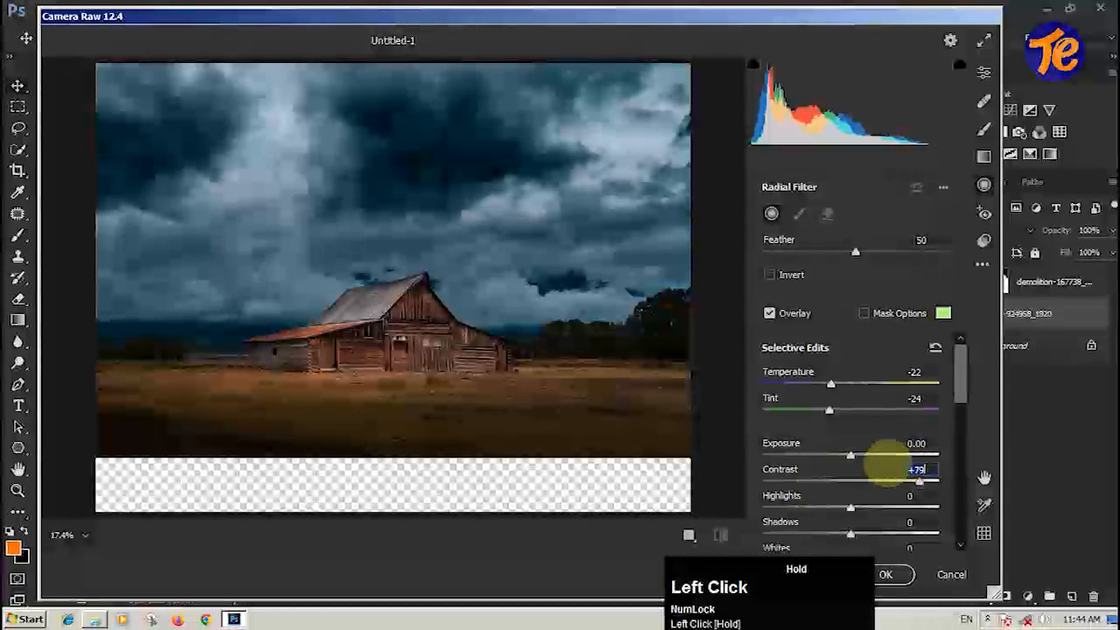
drag(862, 455, 877, 456)
drag(810, 455, 812, 455)
drag(961, 375, 947, 485)
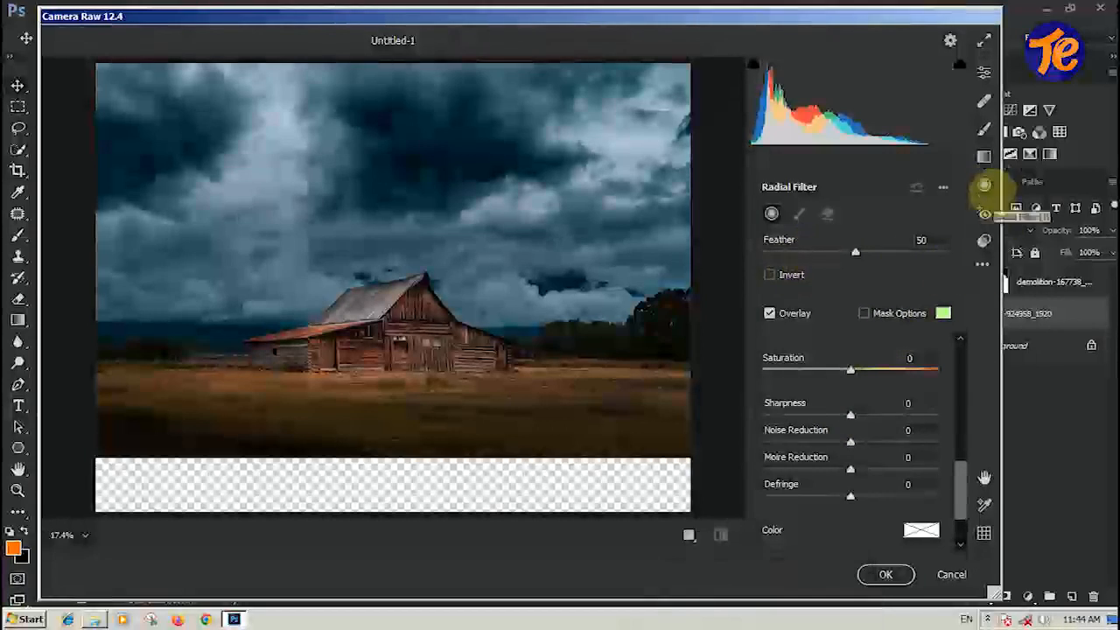
Apply the creative preset Warm Shadows to the sky layer in Camera Raw and commit the filter.
click(984, 241)
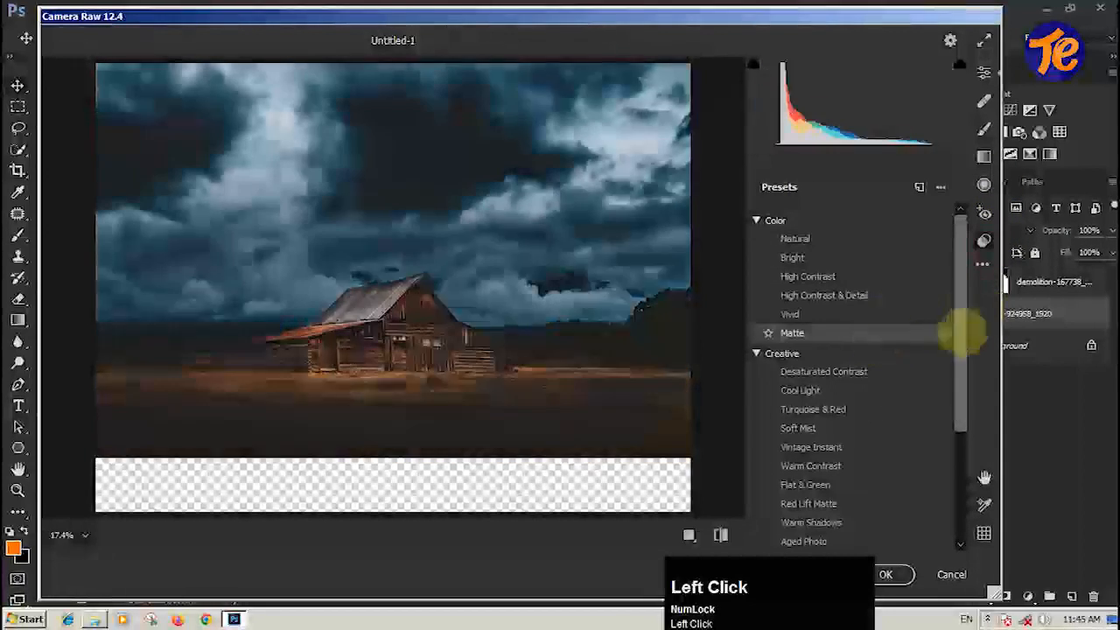
drag(955, 292, 831, 372)
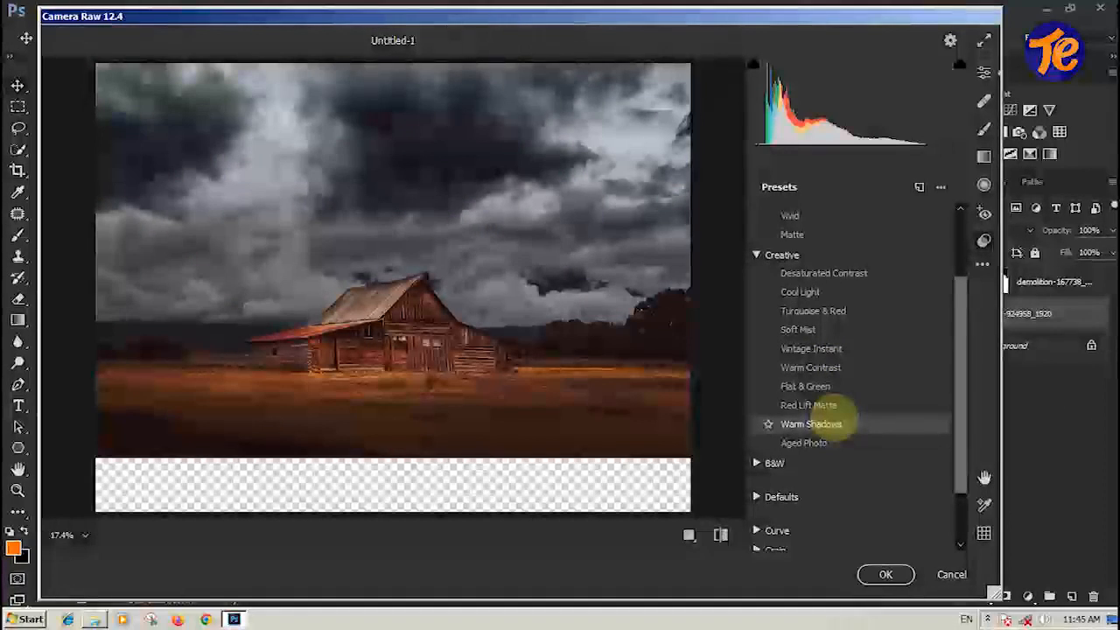
click(849, 424)
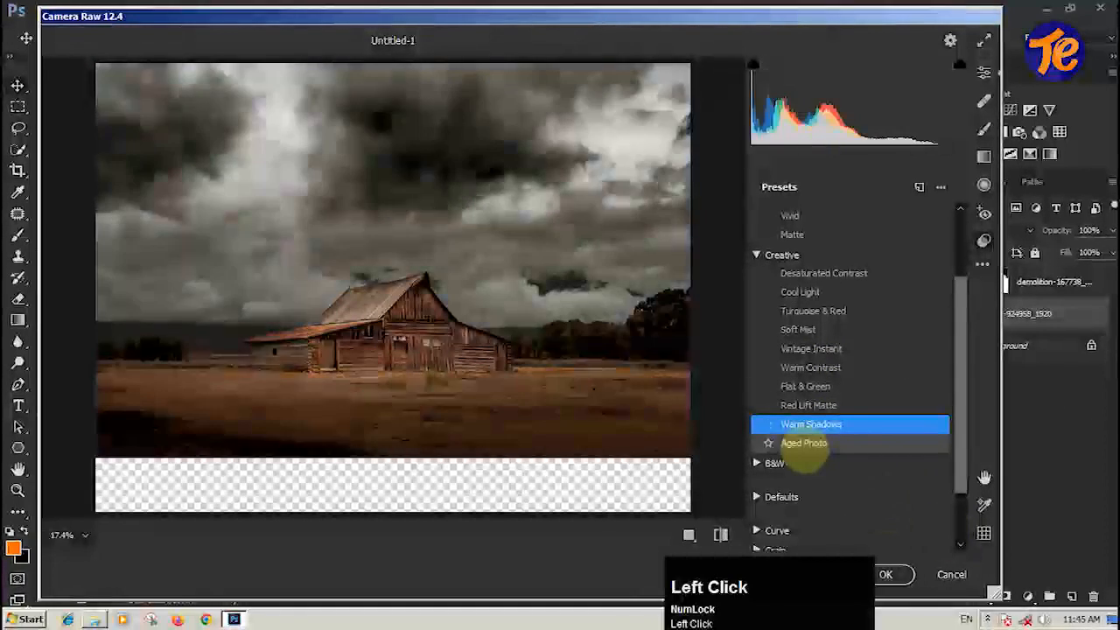
click(804, 423)
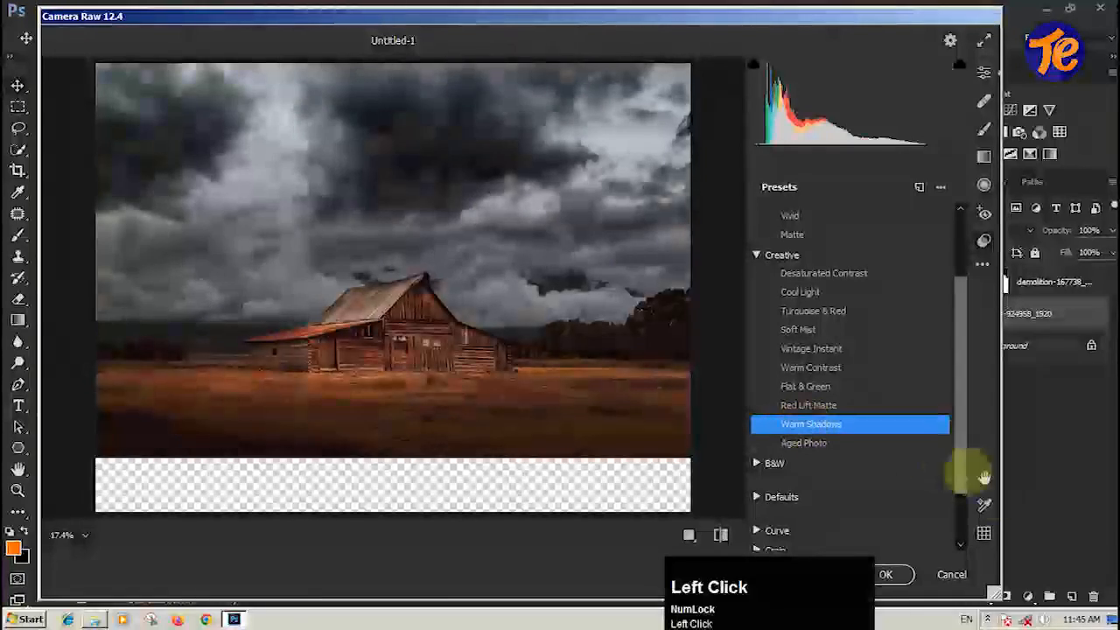
click(888, 574)
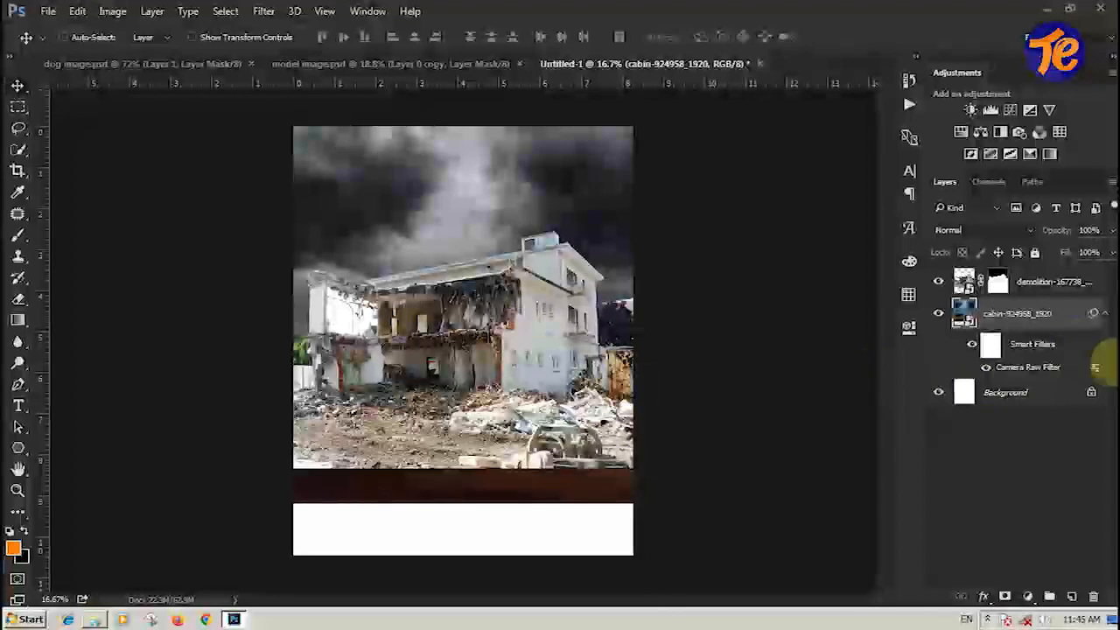
Add a Brightness/Contrast adjustment clipped to the cabin-924958_1920 layer, with brightness -77 and contrast about -33.
click(971, 110)
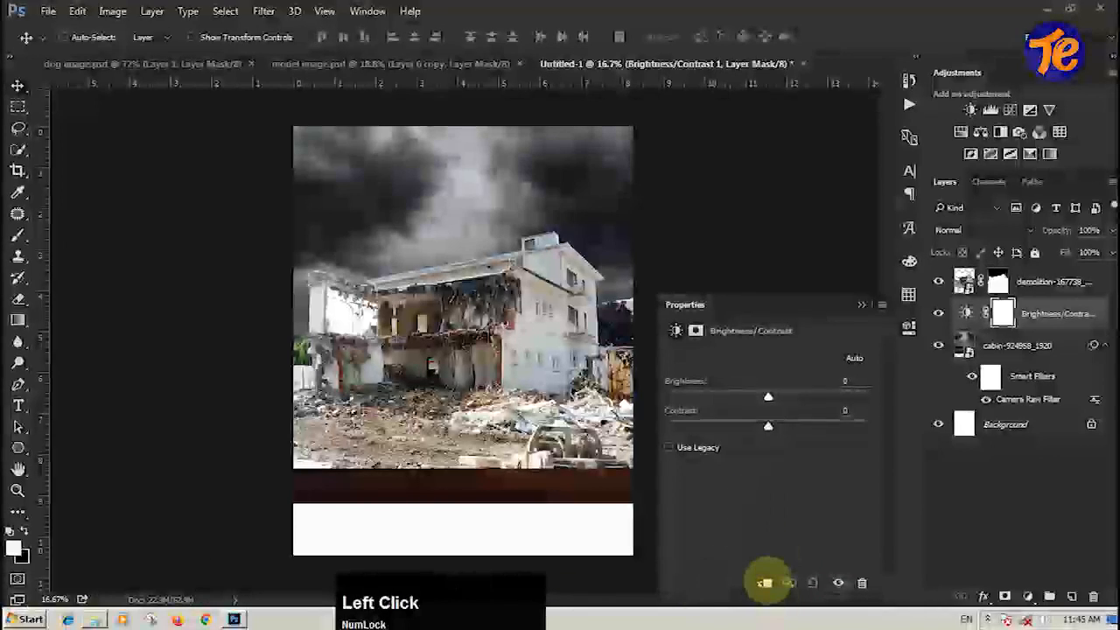
drag(415, 599, 482, 574)
click(765, 585)
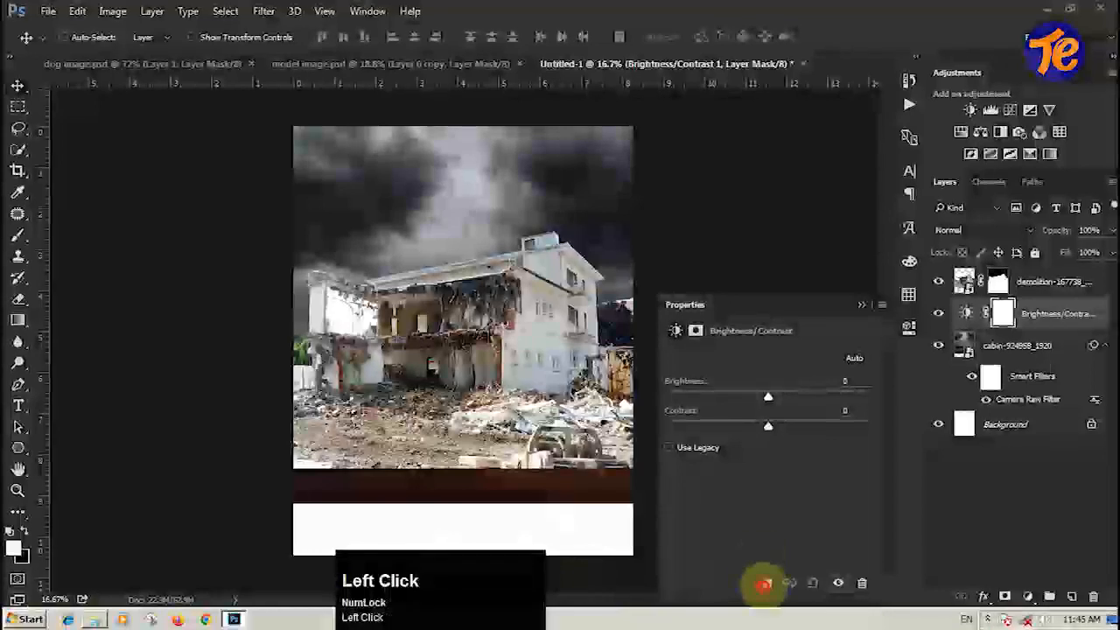
drag(767, 397, 718, 397)
drag(768, 427, 700, 426)
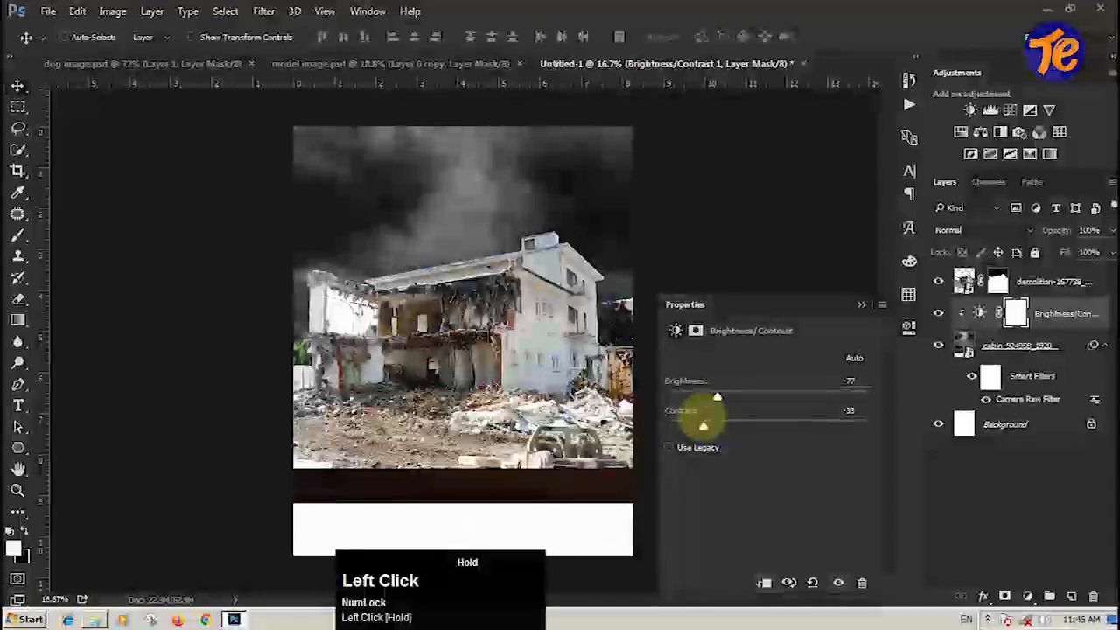
click(861, 305)
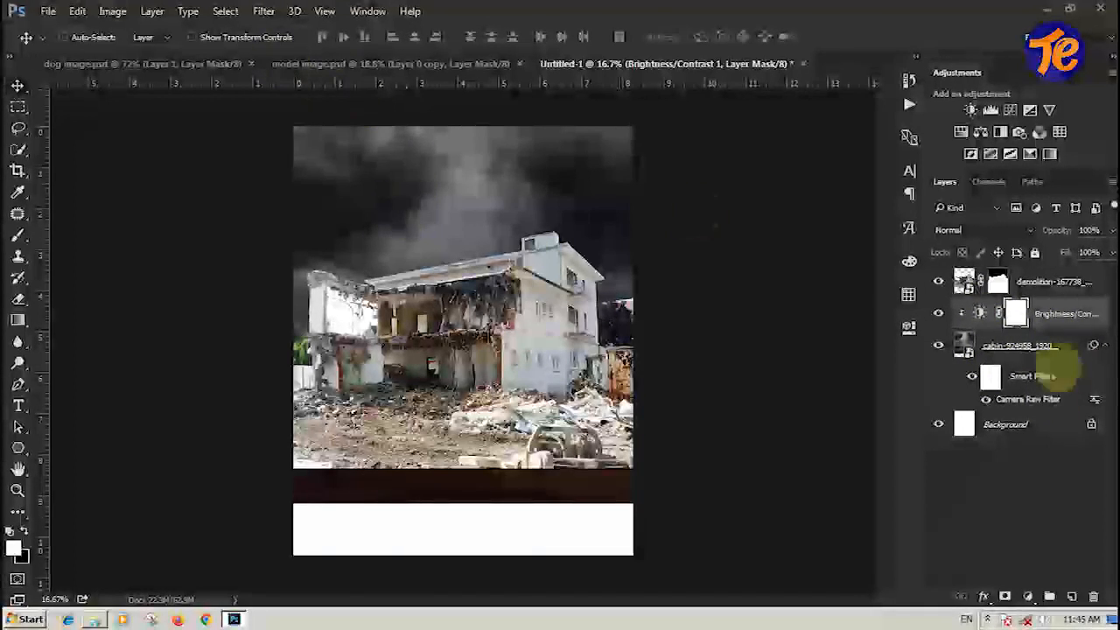
click(1020, 346)
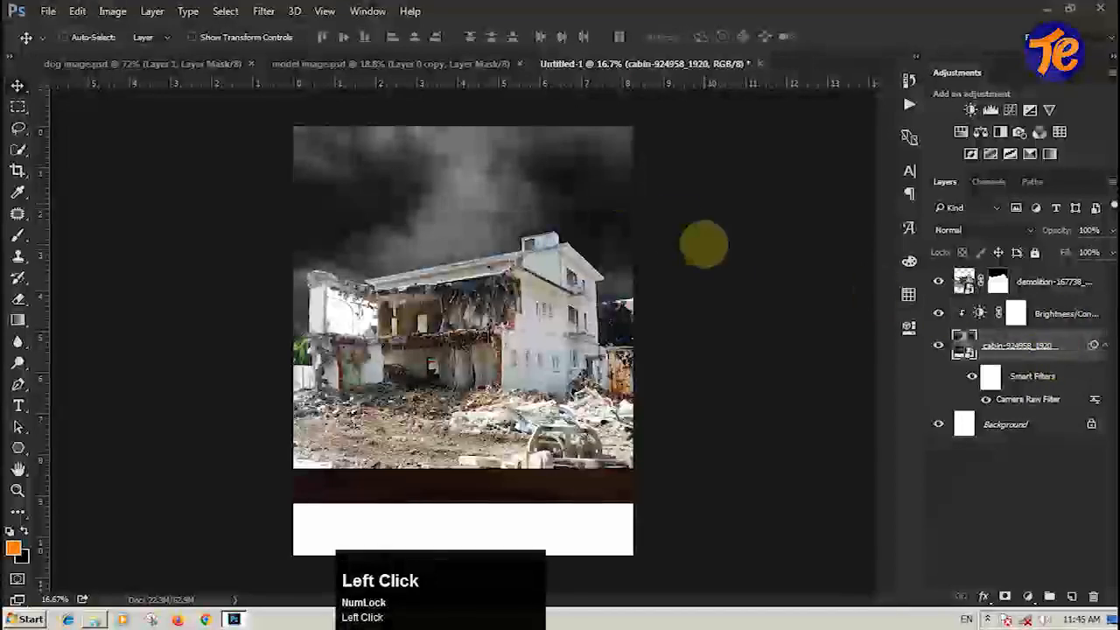
click(263, 11)
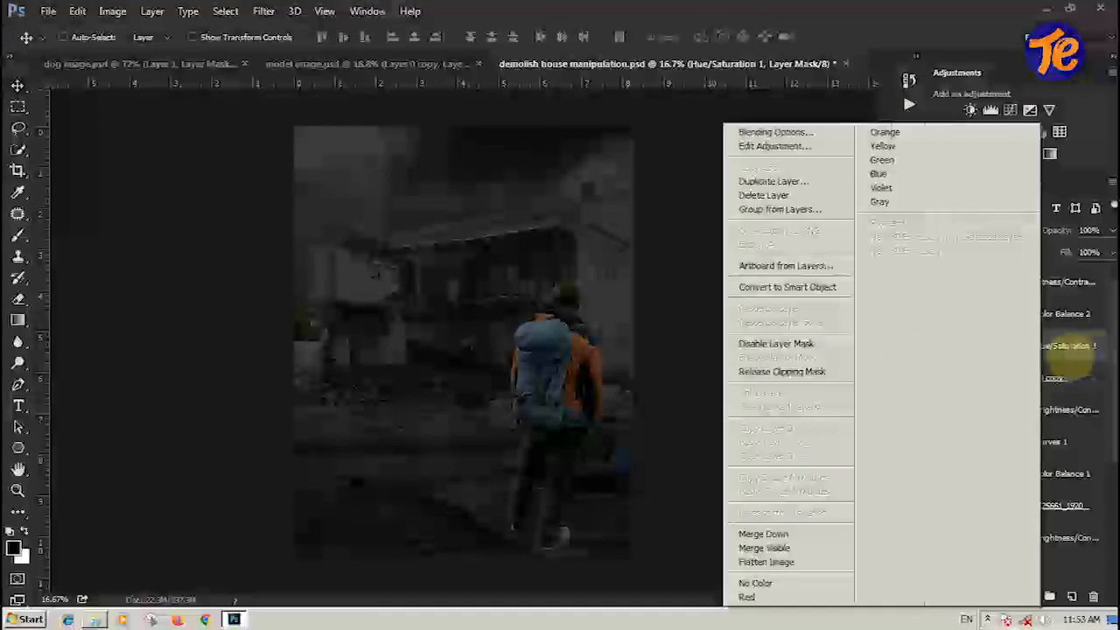
Remove the Hue/Saturation 1 and Color Balance 2 adjustments clipped to the backpacker's Layer 0 copy.
click(967, 344)
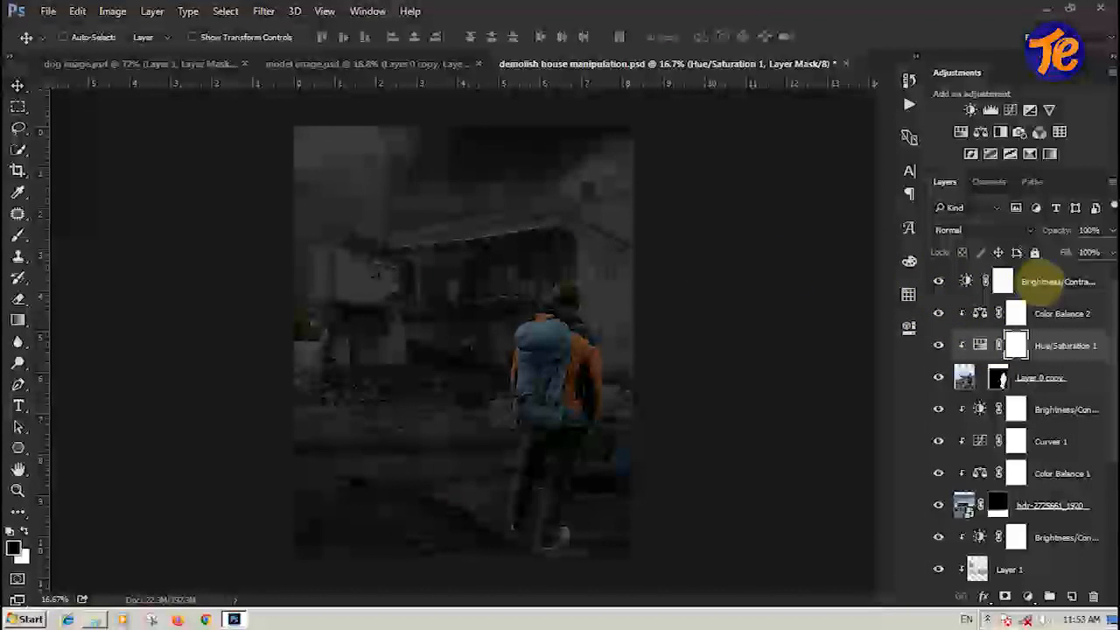
click(1062, 315)
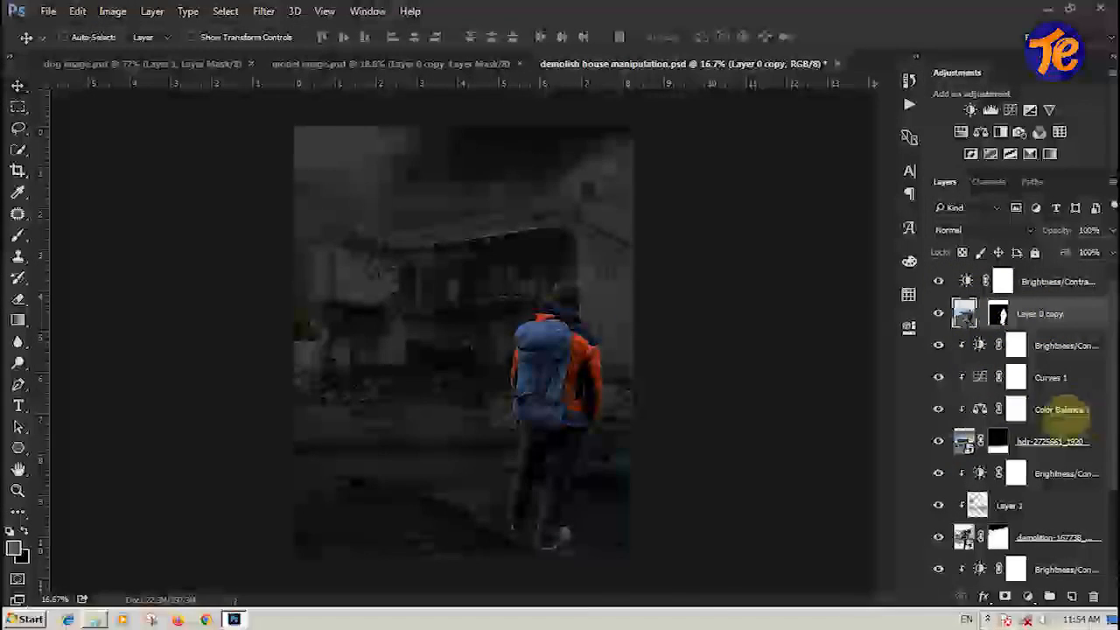
Check the effect of the Curves 1 adjustment and hide the Brightness/Contrast adjustment clipped to the hdr-2725661_1920 layer.
click(937, 376)
click(937, 376)
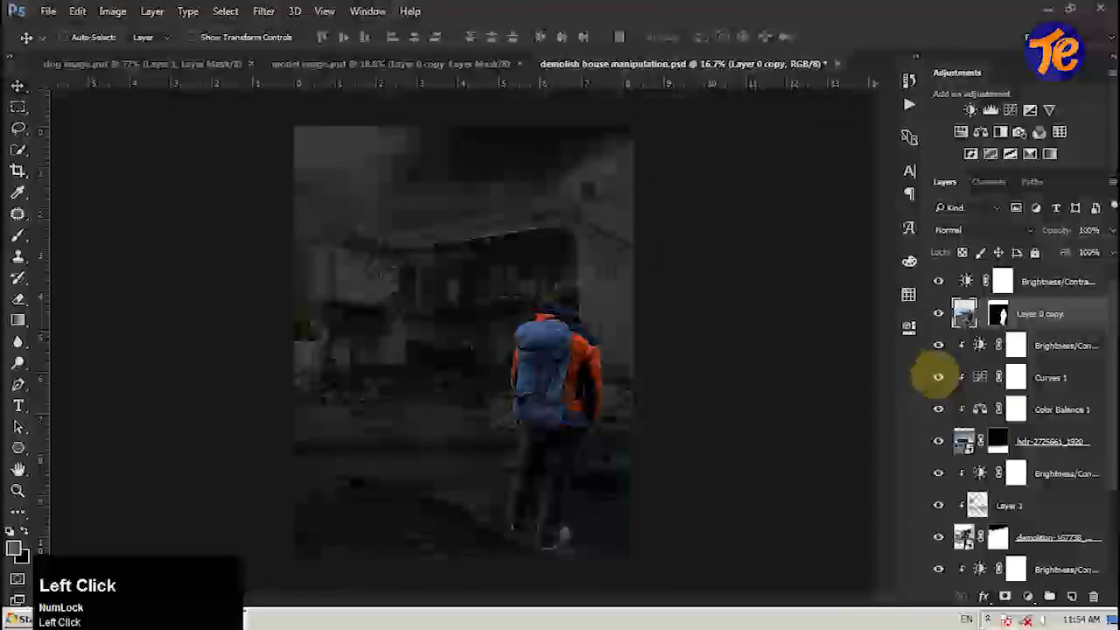
click(937, 345)
click(937, 347)
click(937, 346)
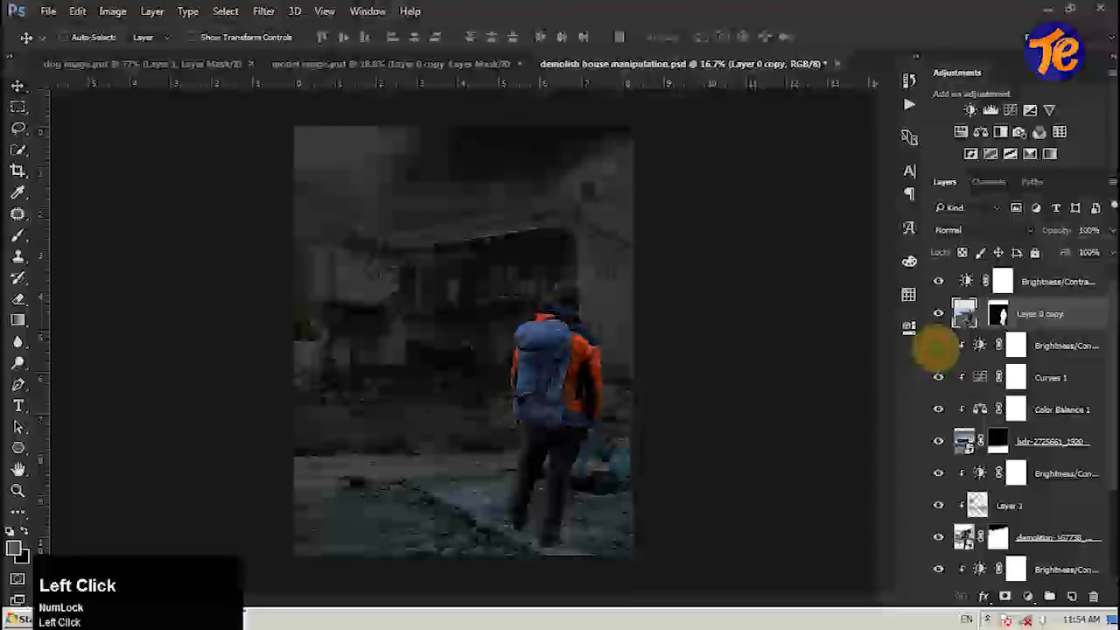
Select the mask of the topmost Brightness/Contrast layer and compare the picture with that adjustment hidden and shown.
click(1003, 281)
click(933, 281)
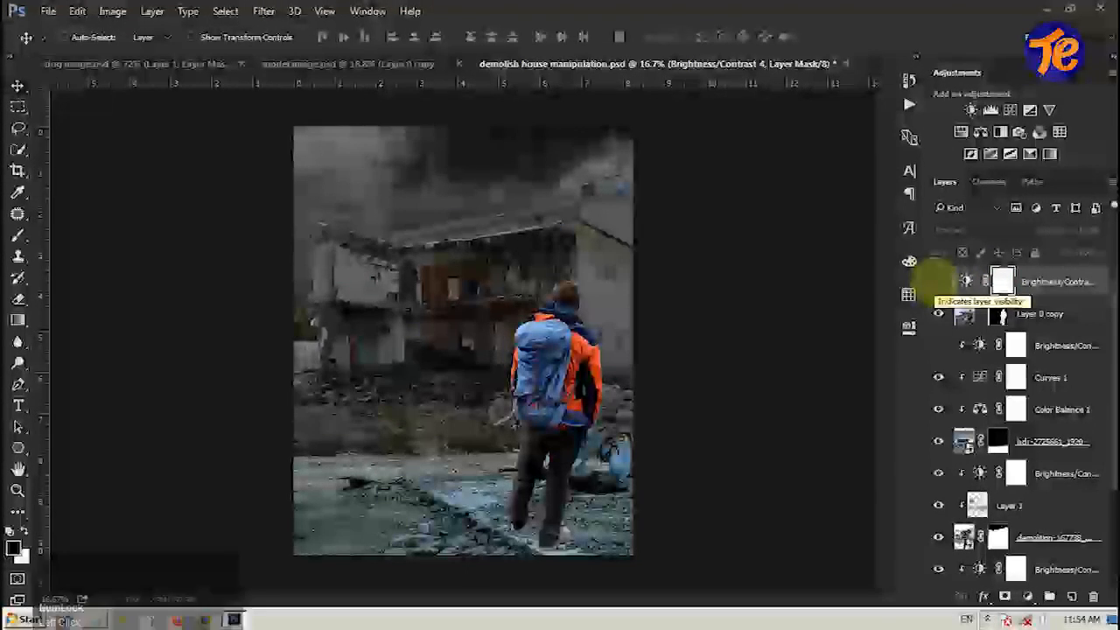
click(1003, 280)
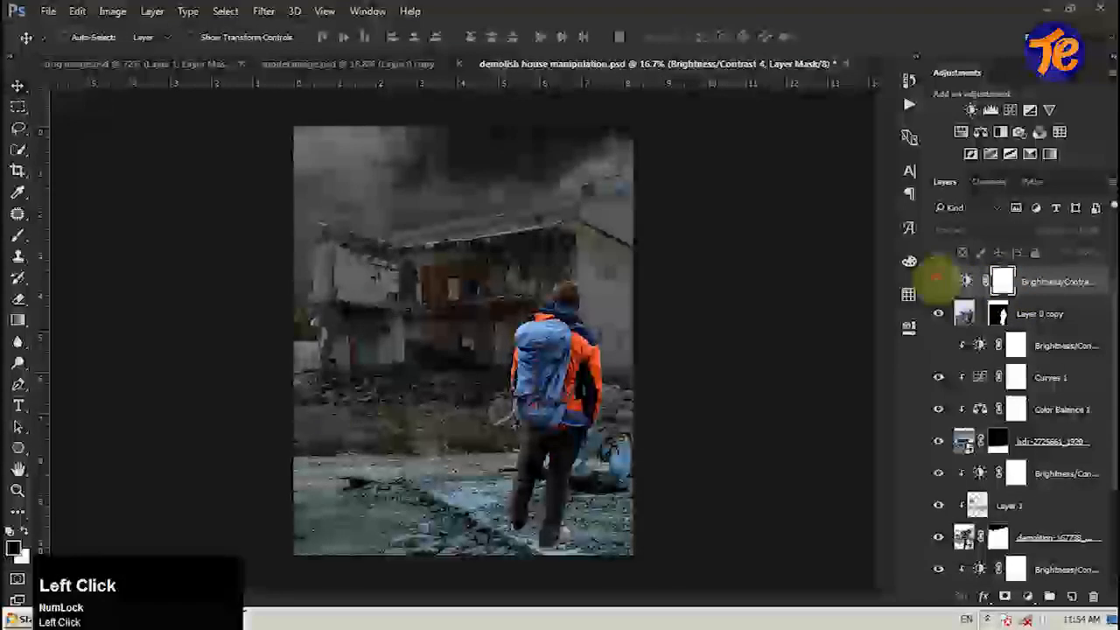
click(937, 280)
Brush black at 14% flow on the topmost Brightness/Contrast mask to lighten the house's roof, walls and side rubble.
key(b)
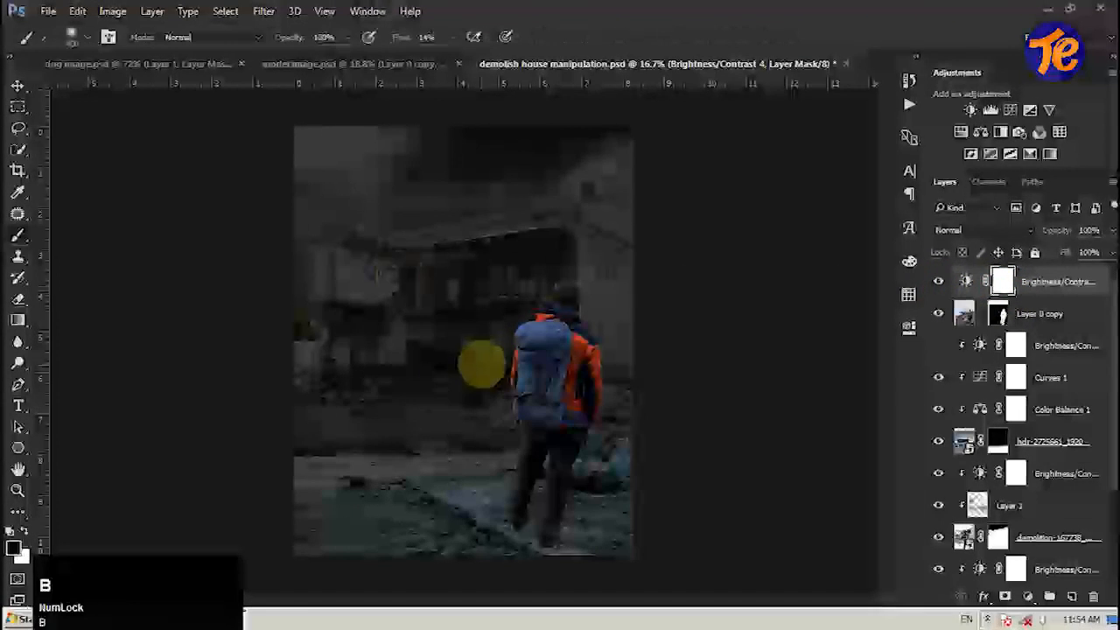
mouse_move(606, 238)
mouse_down()
mouse_move(444, 205)
mouse_move(585, 183)
mouse_move(340, 210)
mouse_move(552, 224)
mouse_up()
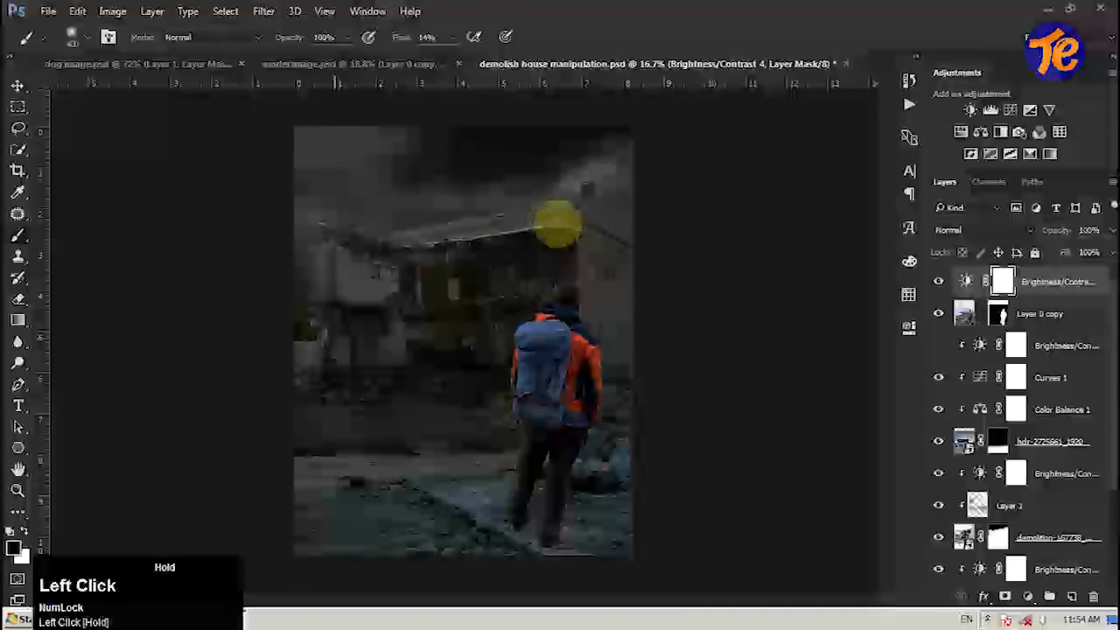
drag(553, 335, 537, 272)
key(space)
mouse_move(592, 185)
mouse_down()
mouse_move(522, 183)
mouse_move(578, 205)
mouse_move(485, 200)
mouse_move(268, 221)
mouse_move(395, 252)
mouse_move(324, 232)
mouse_move(316, 261)
mouse_up()
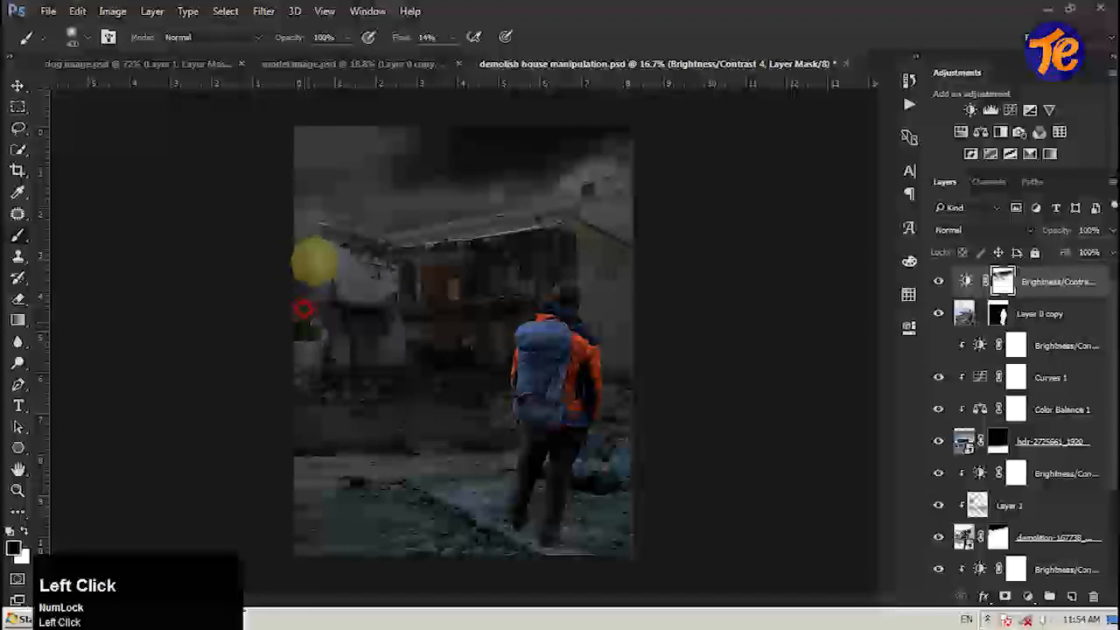
mouse_move(325, 333)
mouse_down()
mouse_move(257, 427)
mouse_move(305, 436)
mouse_up()
mouse_move(287, 299)
mouse_down()
mouse_move(263, 425)
mouse_move(339, 334)
mouse_move(336, 255)
mouse_move(462, 406)
mouse_up()
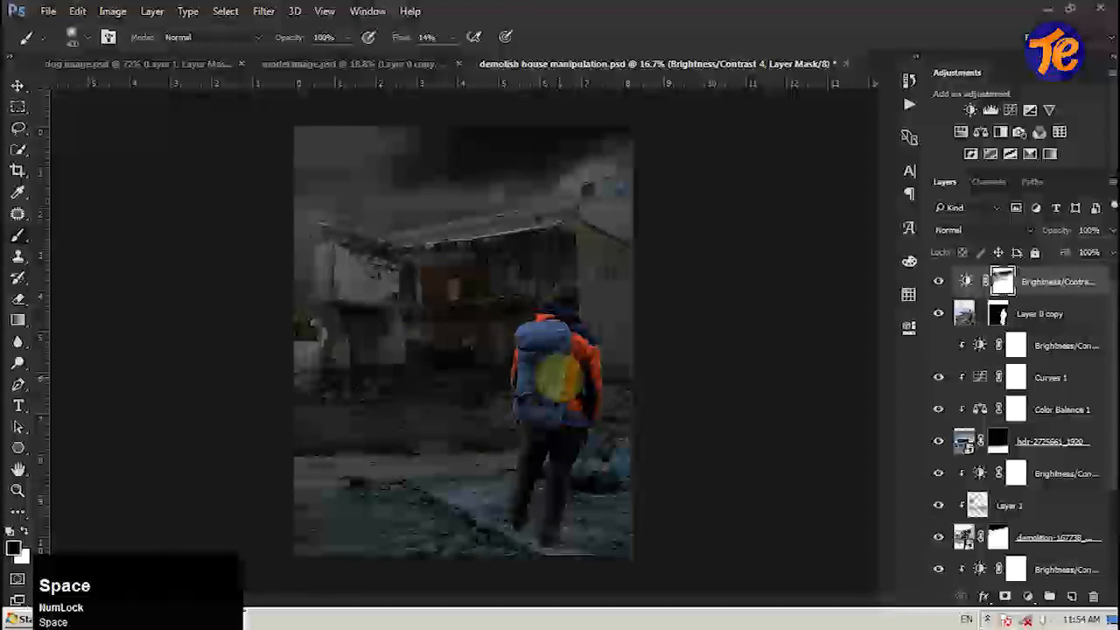
Reduce the brush to size 150 and lighten the backpacker, the wall behind the head and the nearby rubble on the mask.
key(bracketleft)
key(bracketleft)
drag(576, 244, 561, 289)
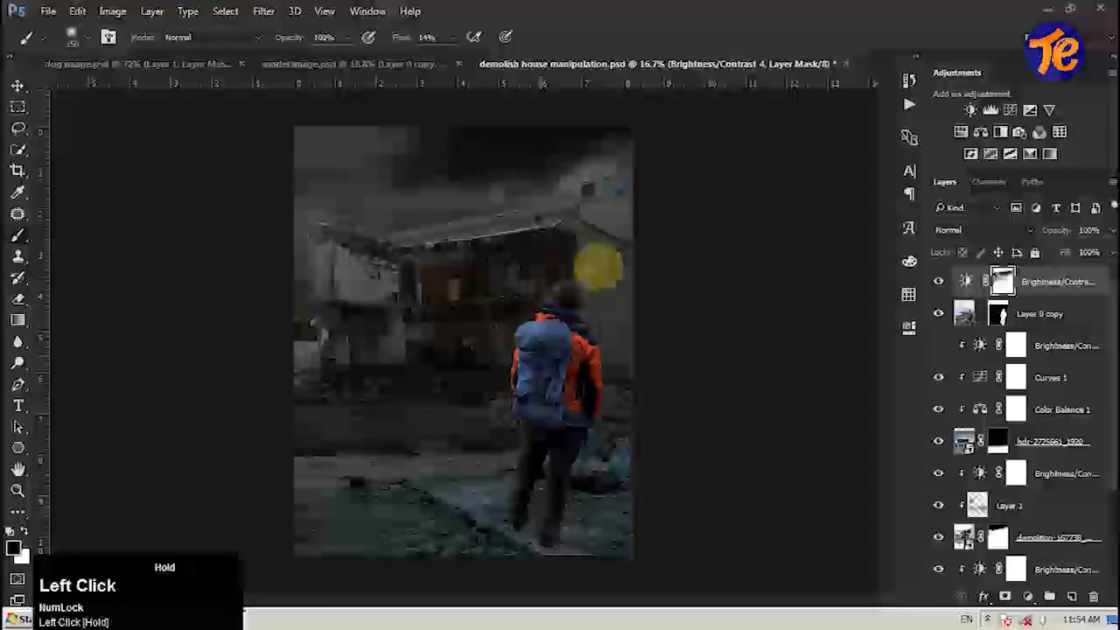
drag(501, 359, 579, 280)
mouse_move(498, 376)
mouse_down()
mouse_move(464, 408)
mouse_move(255, 426)
mouse_move(469, 459)
mouse_up()
drag(385, 426, 518, 416)
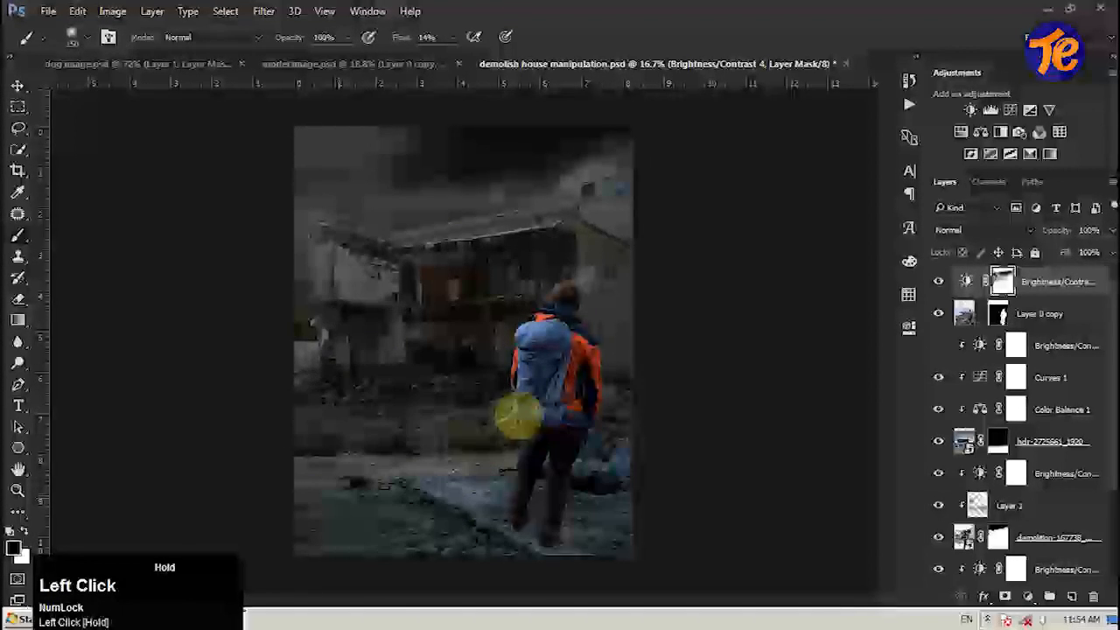
mouse_move(574, 307)
mouse_down()
mouse_move(664, 399)
mouse_move(720, 271)
mouse_move(622, 270)
mouse_move(650, 254)
mouse_up()
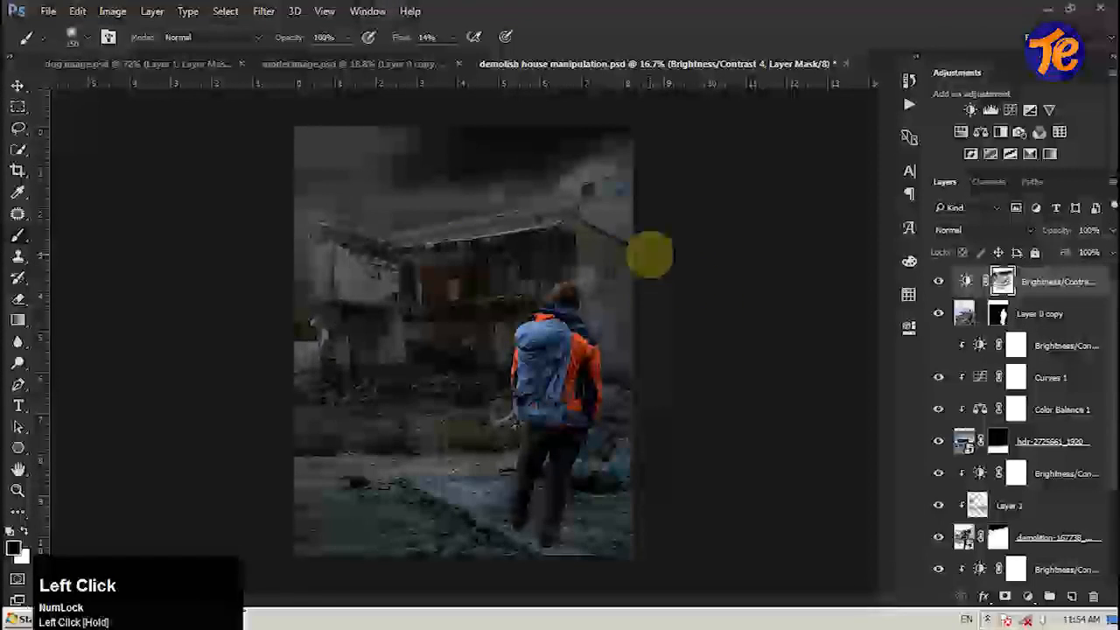
mouse_move(532, 271)
mouse_down()
mouse_move(593, 275)
mouse_move(580, 275)
mouse_move(585, 305)
mouse_move(586, 261)
mouse_up()
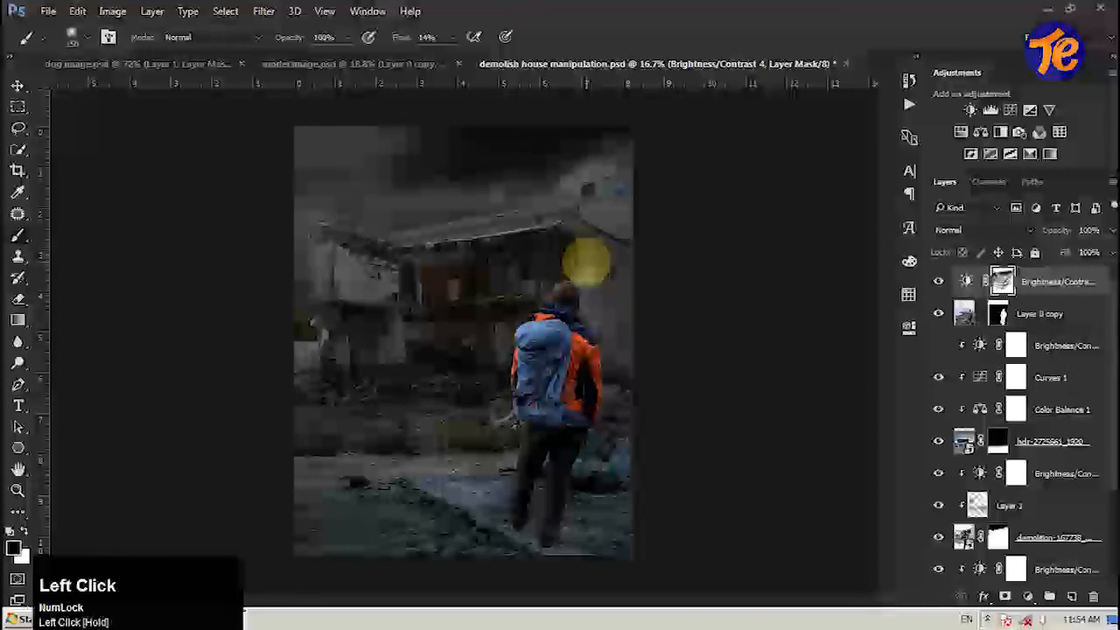
Paint white on the Brightness/Contrast mask to restore the darkening on the wall around the backpacker's head and shoulders.
key(ctrl+plus)
key(ctrl+plus)
key(ctrl+plus)
key(space)
drag(613, 217, 350, 380)
key(x)
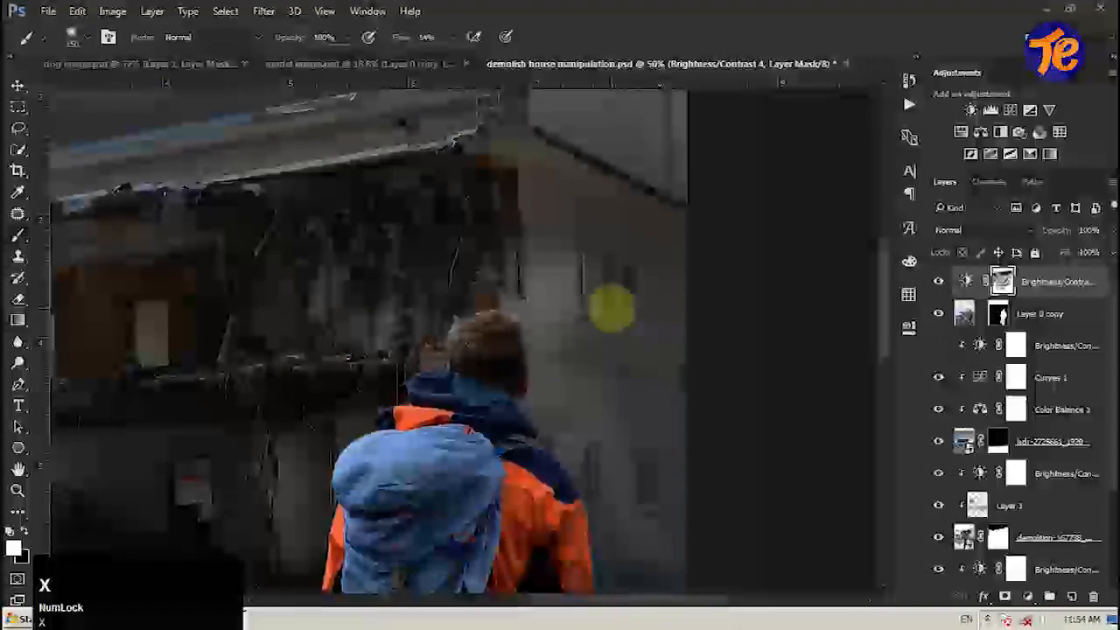
mouse_move(566, 301)
mouse_down()
mouse_move(561, 238)
mouse_move(640, 428)
mouse_move(555, 248)
mouse_up()
mouse_move(543, 437)
mouse_down()
mouse_move(554, 355)
mouse_move(543, 258)
mouse_up()
key(space)
drag(650, 418, 700, 486)
drag(492, 380, 607, 355)
Paint black on the Brightness/Contrast mask over the backpacker's backpack and jacket and the surrounding house and rubble.
key(x)
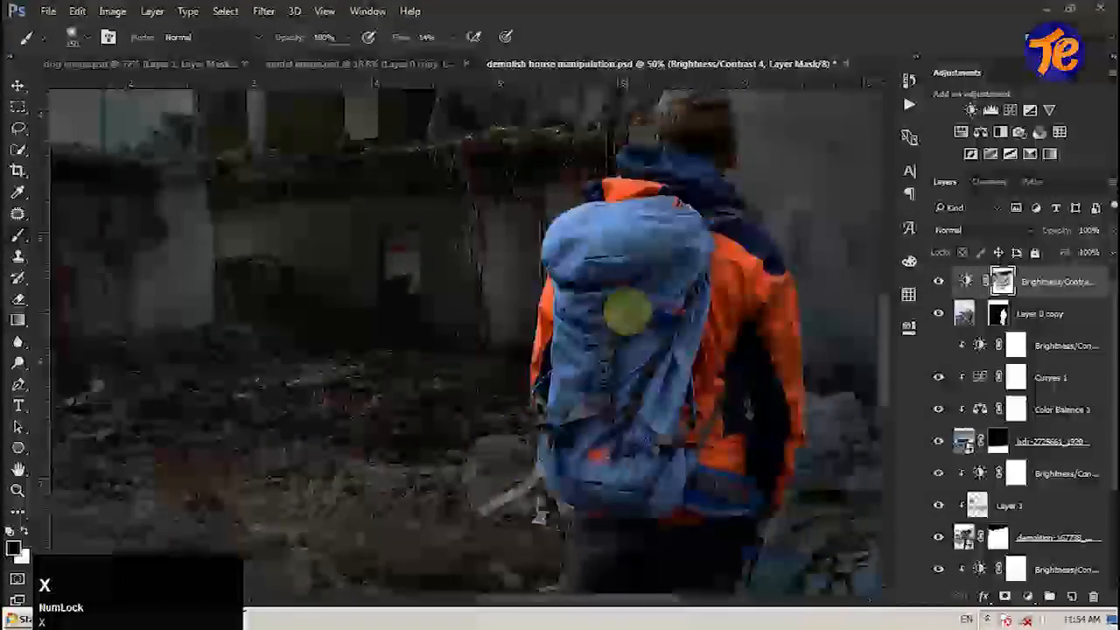
key(space)
drag(623, 312, 541, 395)
mouse_move(625, 230)
mouse_down()
mouse_move(535, 201)
mouse_move(453, 292)
mouse_up()
key(space)
drag(428, 402, 552, 150)
drag(482, 277, 479, 359)
drag(445, 432, 537, 318)
mouse_move(467, 155)
mouse_down()
mouse_move(312, 330)
mouse_move(496, 336)
mouse_up()
key(space)
mouse_move(394, 499)
mouse_down()
mouse_move(427, 403)
mouse_move(425, 329)
mouse_up()
mouse_move(642, 237)
mouse_down()
mouse_move(438, 260)
mouse_move(377, 243)
mouse_up()
key(space)
drag(368, 228, 464, 429)
mouse_move(586, 383)
mouse_down()
mouse_move(246, 265)
mouse_move(475, 327)
mouse_up()
key(space)
drag(523, 355, 582, 243)
mouse_move(204, 129)
mouse_down()
mouse_move(342, 262)
mouse_move(513, 282)
mouse_move(295, 325)
mouse_move(333, 350)
mouse_move(457, 149)
mouse_move(412, 463)
mouse_move(375, 280)
mouse_move(485, 248)
mouse_up()
mouse_move(485, 158)
mouse_down()
mouse_move(453, 430)
mouse_move(453, 300)
mouse_up()
drag(418, 363, 406, 335)
drag(560, 372, 548, 442)
drag(550, 380, 555, 450)
drag(567, 329, 569, 531)
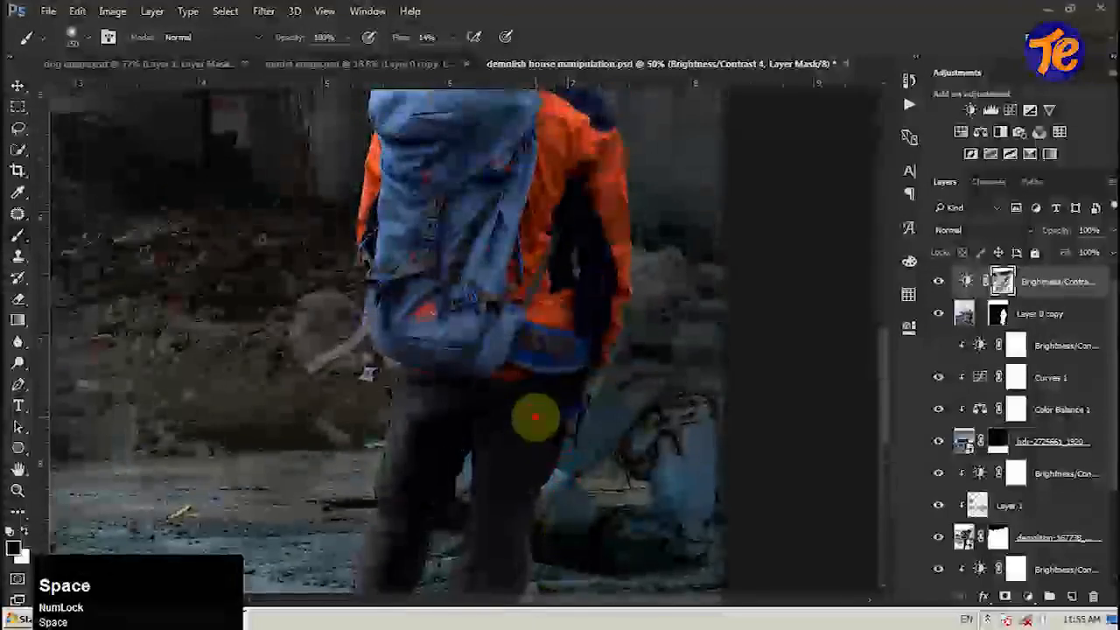
Paint black on the Brightness/Contrast mask to lighten the backpacker's trousers and lower jacket.
drag(535, 418, 527, 518)
drag(424, 415, 514, 461)
drag(515, 354, 502, 451)
drag(525, 325, 477, 372)
Lighten the house's broken-open rooms and front wall with black strokes on the Brightness/Contrast mask.
mouse_move(317, 199)
mouse_down()
mouse_move(235, 244)
mouse_move(593, 321)
mouse_up()
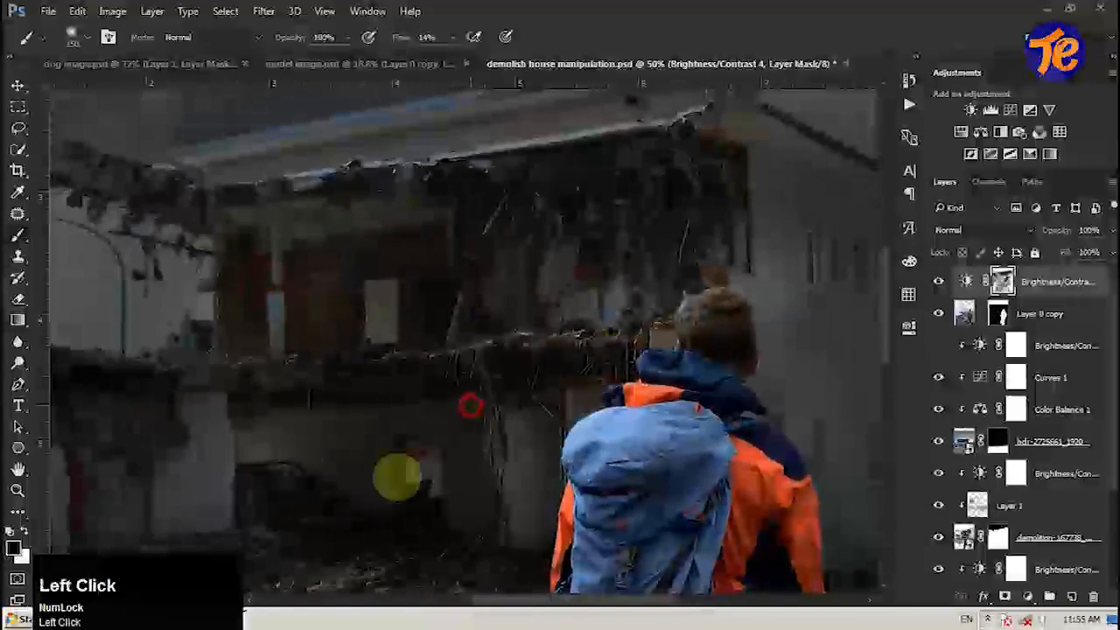
drag(429, 455, 560, 359)
mouse_move(260, 146)
mouse_down()
mouse_move(228, 457)
mouse_move(315, 380)
mouse_move(309, 346)
mouse_up()
key(ctrl+0)
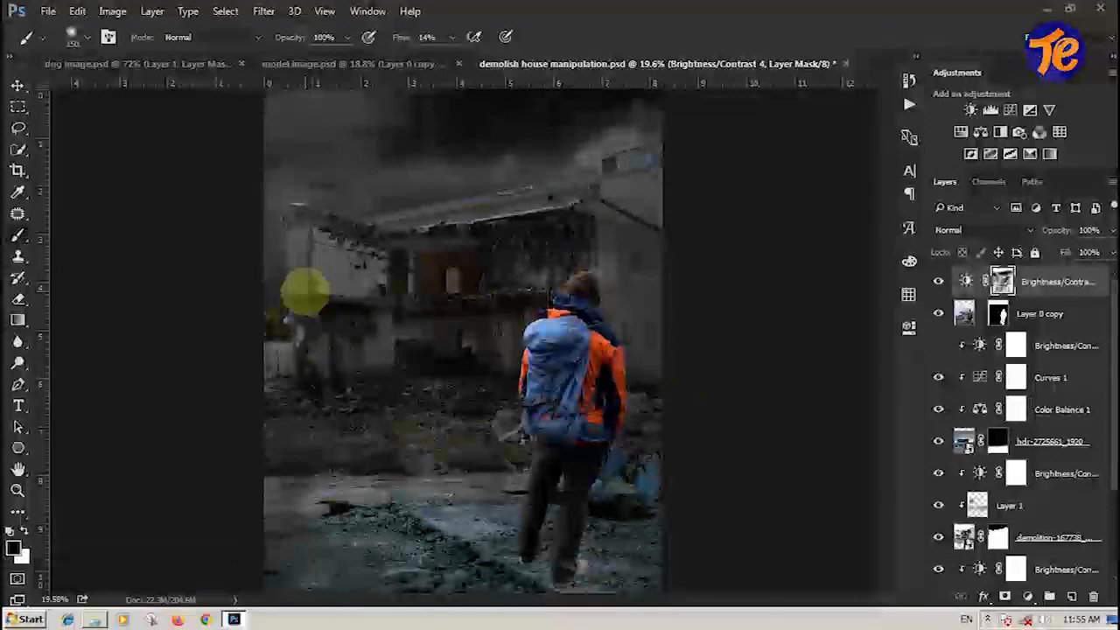
Move the masked dog from dog image.psd into demolish house manipulation.psd, onto the ground beside the backpacker.
click(16, 85)
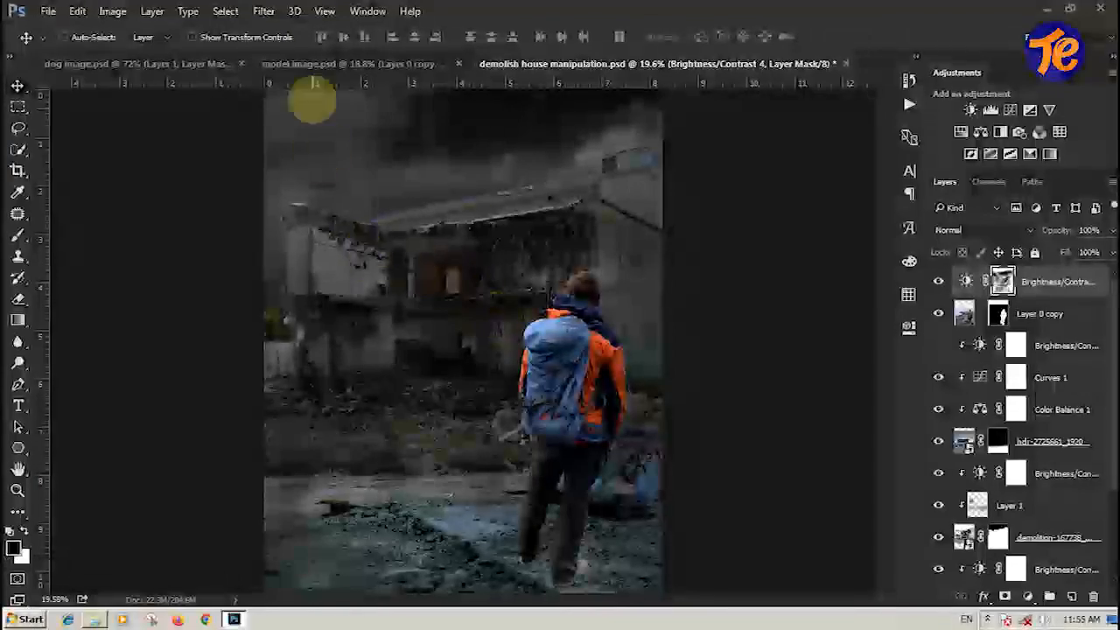
click(213, 64)
drag(513, 320, 460, 493)
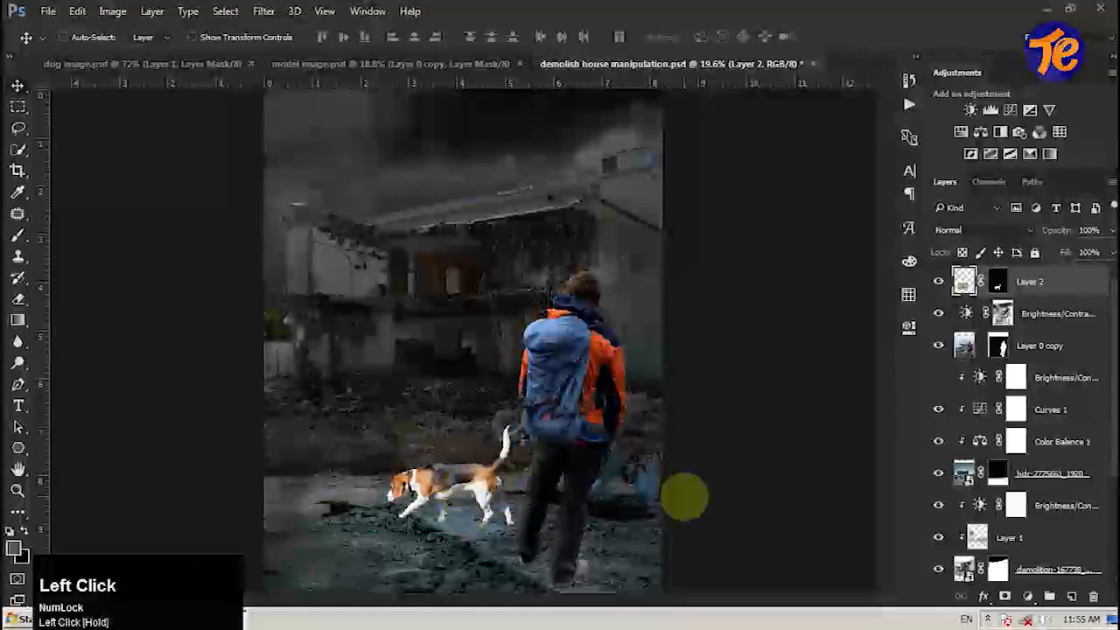
Crop the composite to trim the empty sky along the picture's upper edge.
key(c)
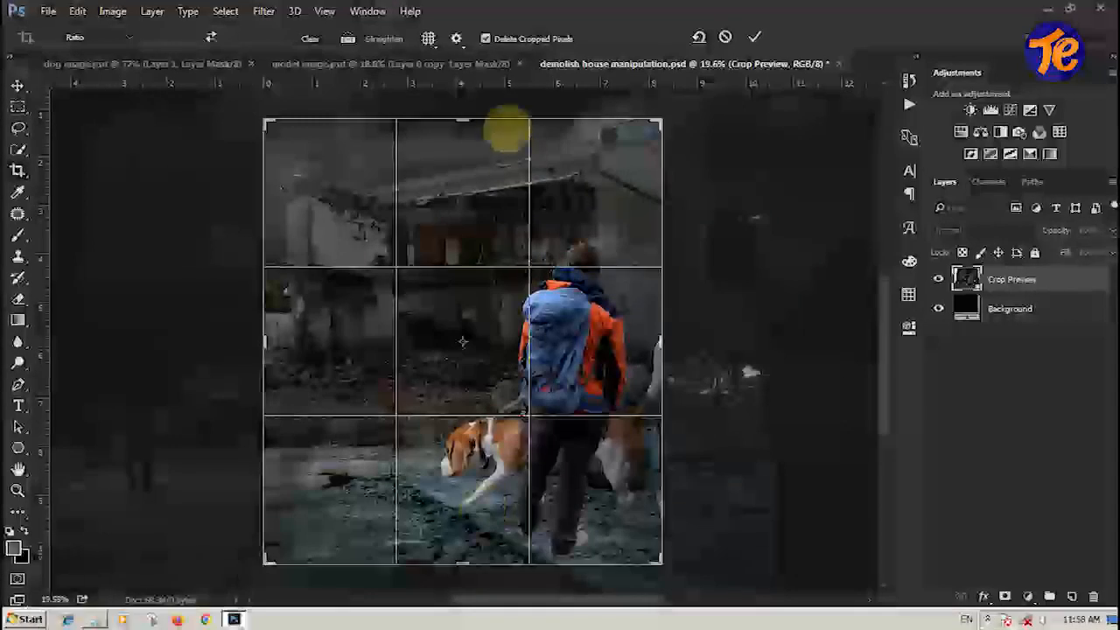
drag(463, 114, 683, 171)
click(754, 37)
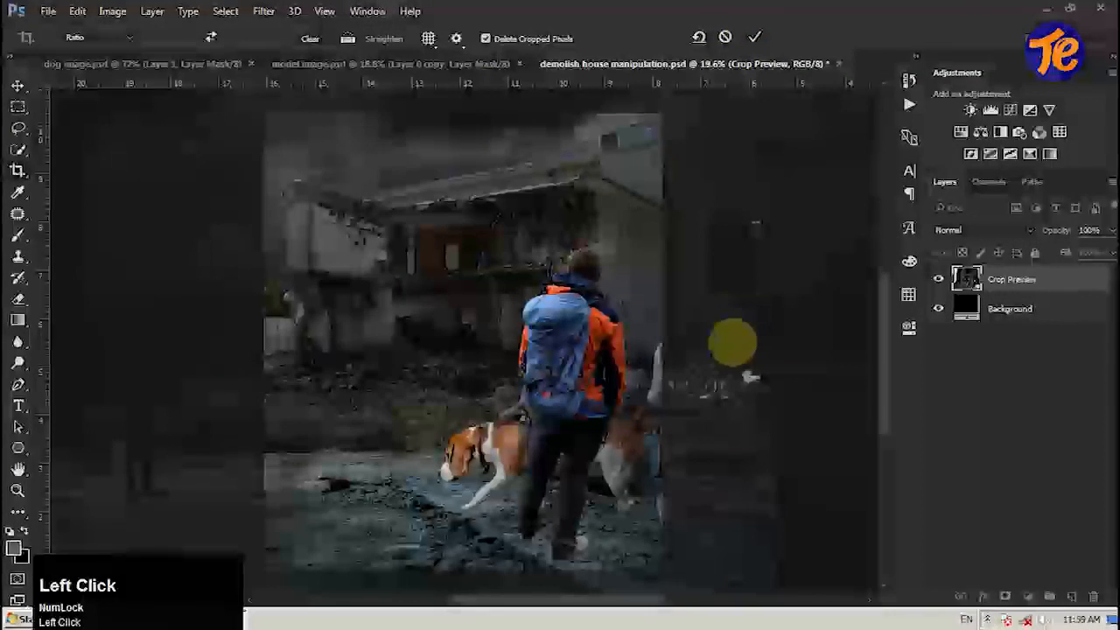
key(Return)
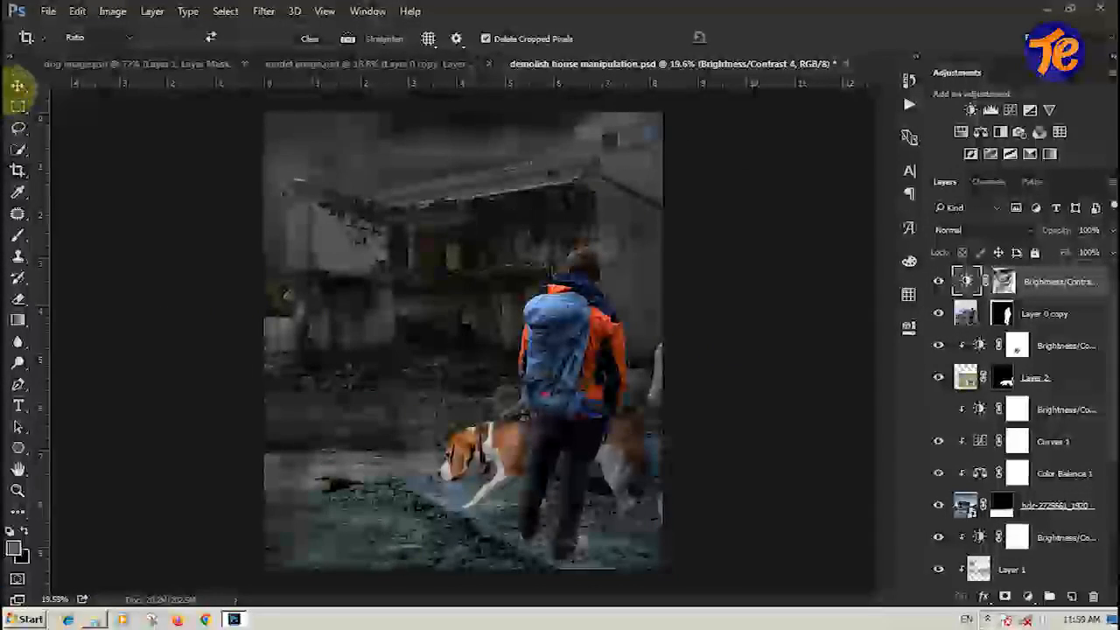
Add a new empty layer above the dog's clipped Brightness/Contrast adjustment, beneath the backpacker layer.
click(18, 85)
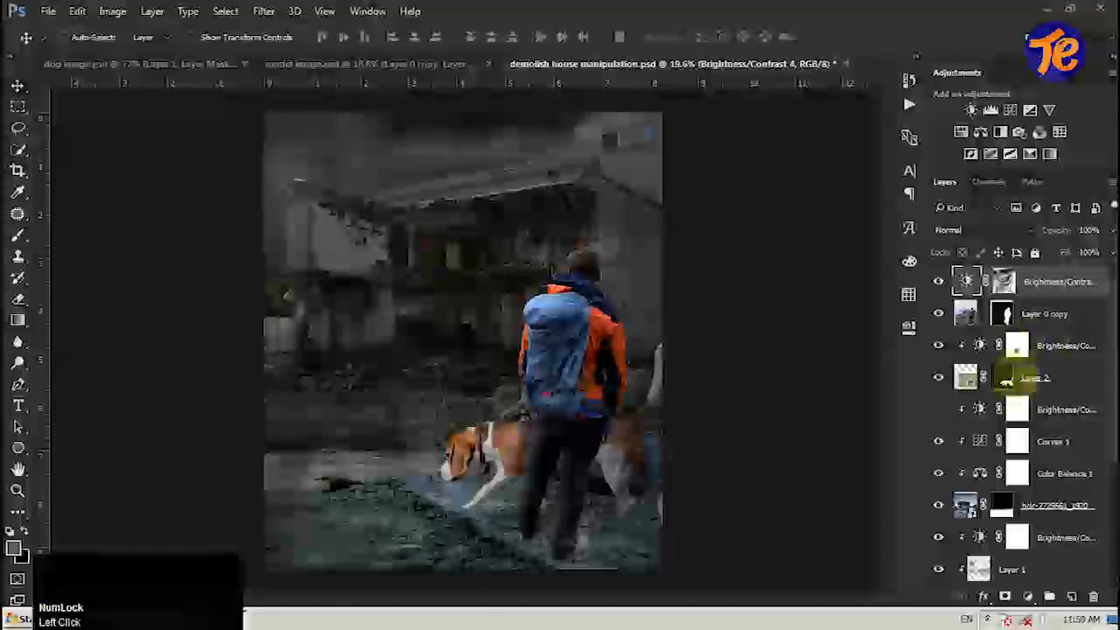
click(1063, 464)
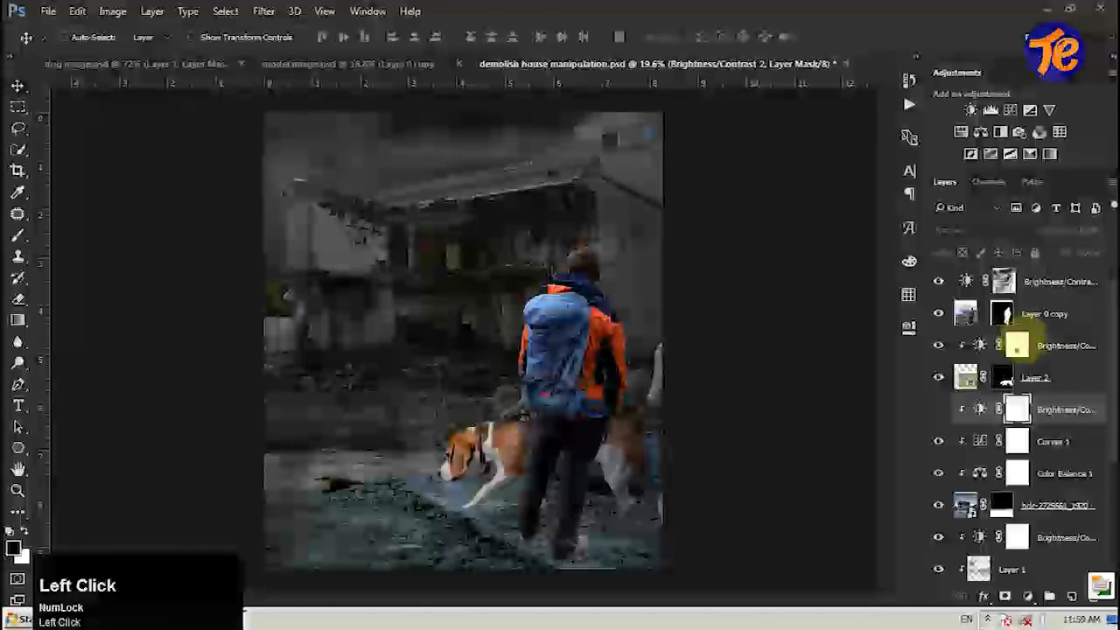
click(1061, 346)
click(1072, 595)
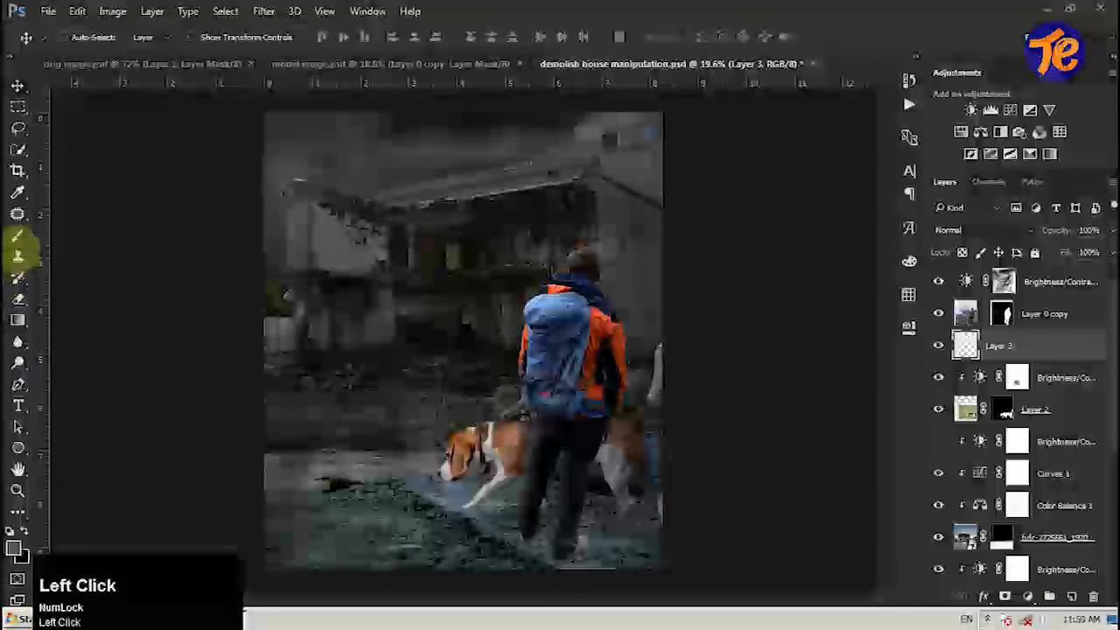
Choose the 430 px smoke-like texture brush from the end of the preset library and enlarge it to about 1800 px.
click(87, 37)
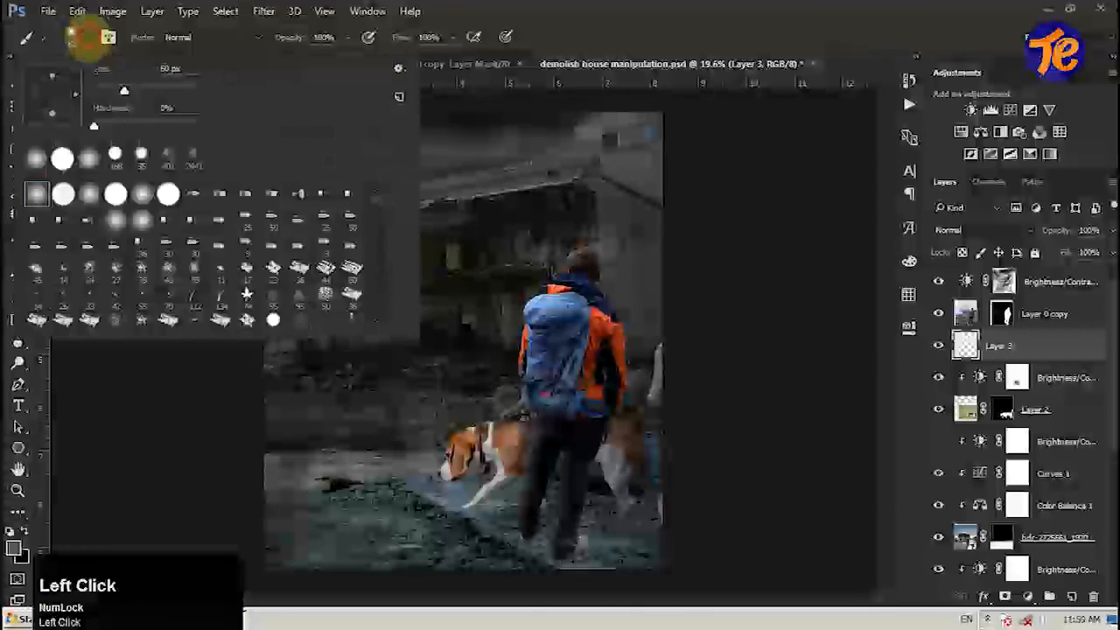
drag(376, 200, 378, 295)
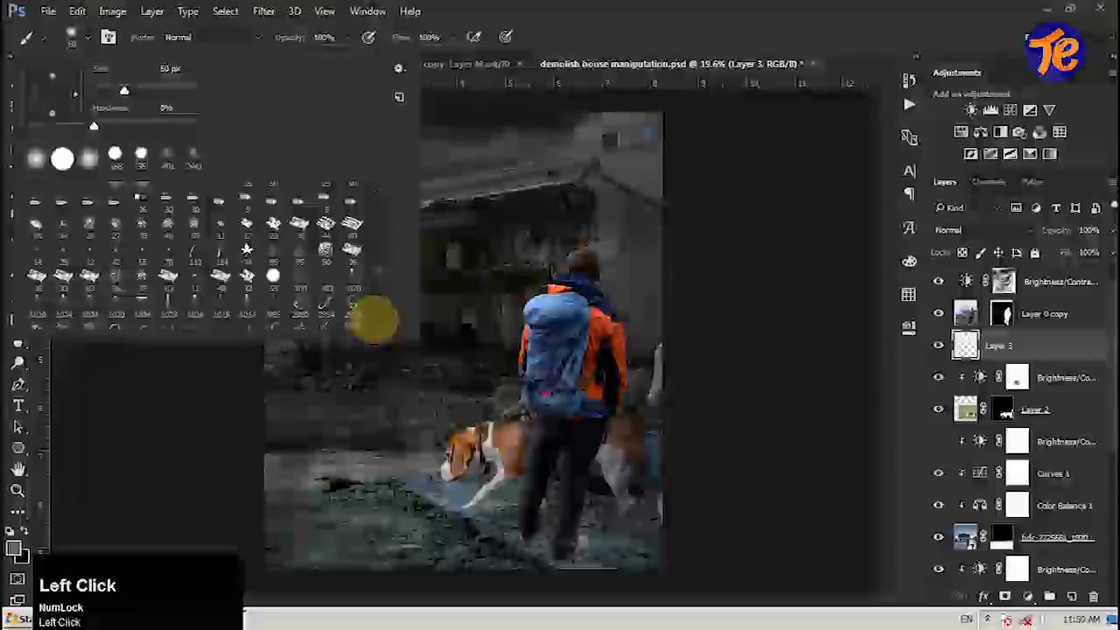
scroll(375, 320, down, 5)
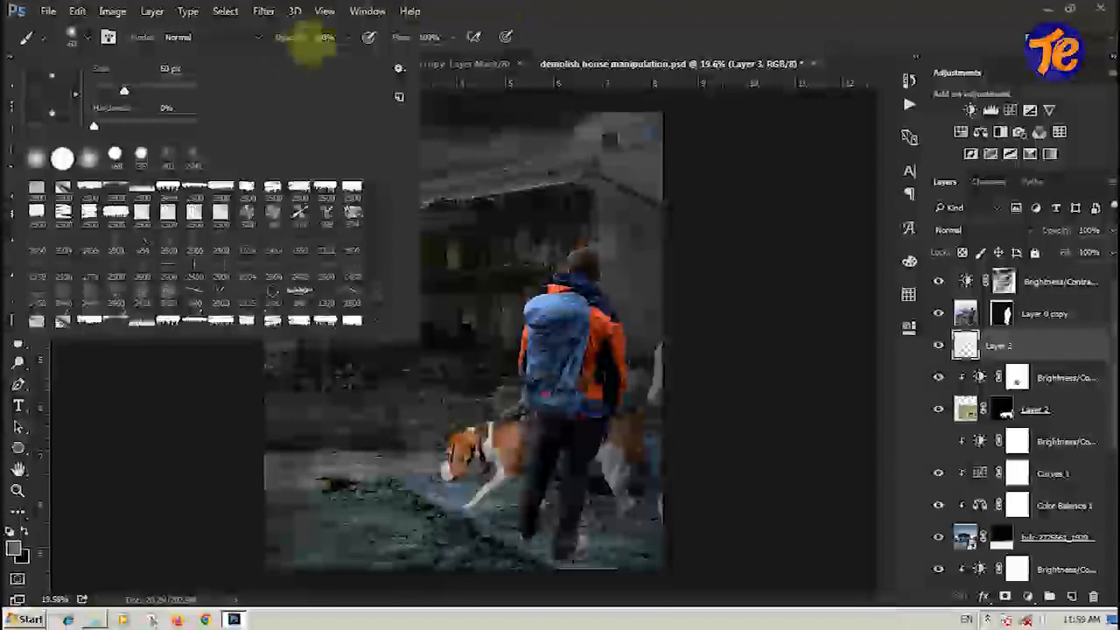
click(377, 322)
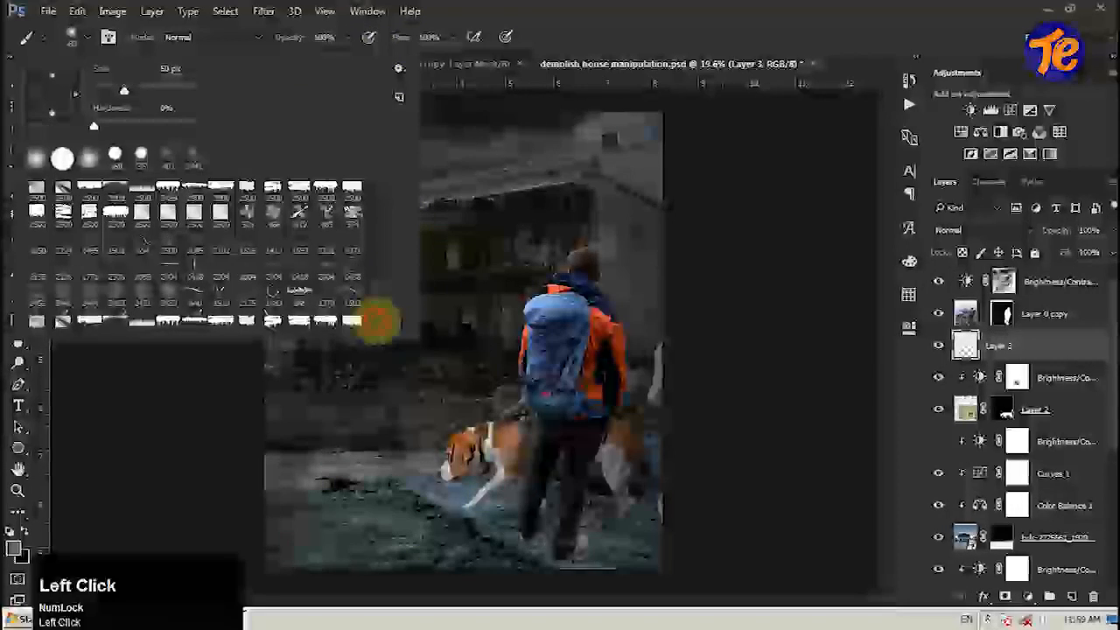
click(376, 285)
drag(378, 256, 378, 317)
click(376, 319)
click(377, 320)
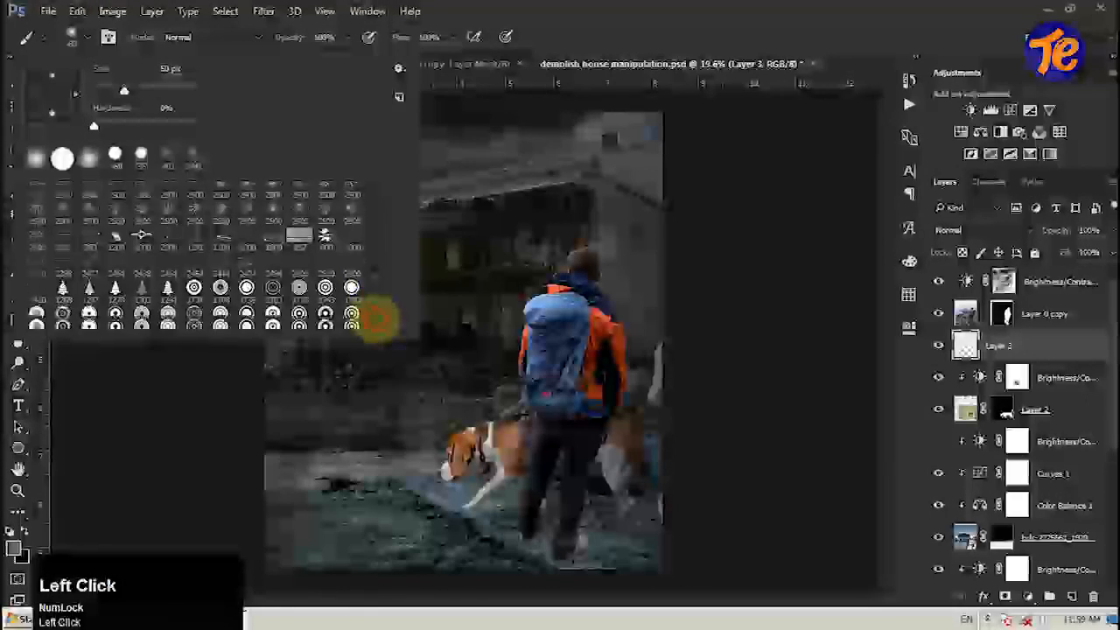
click(377, 319)
mouse_move(374, 279)
mouse_down()
mouse_move(358, 305)
mouse_move(378, 300)
mouse_up()
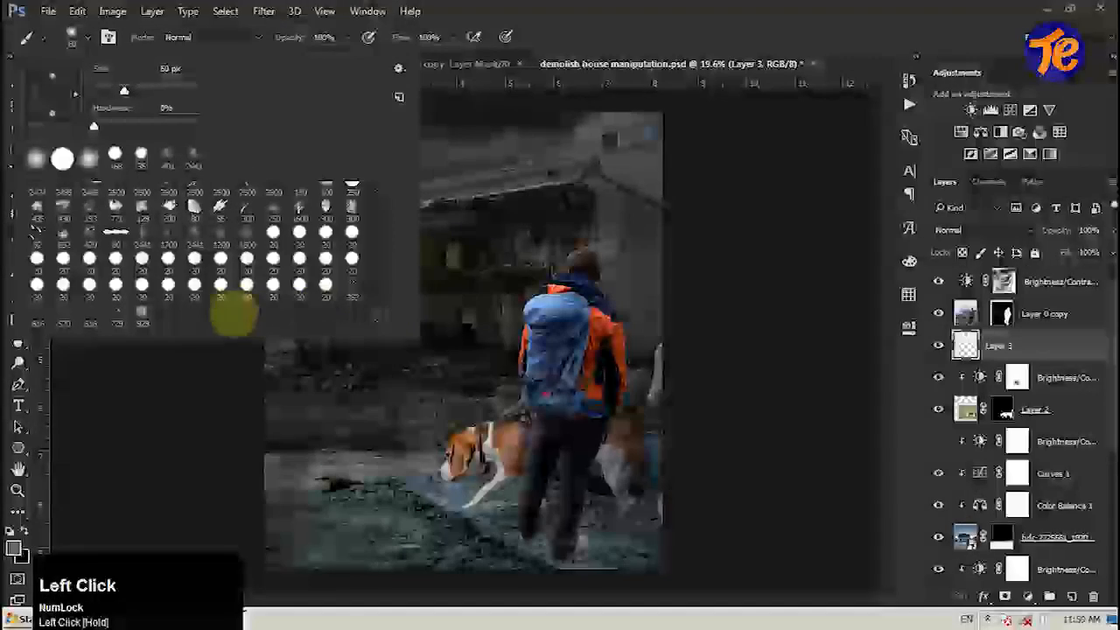
click(195, 234)
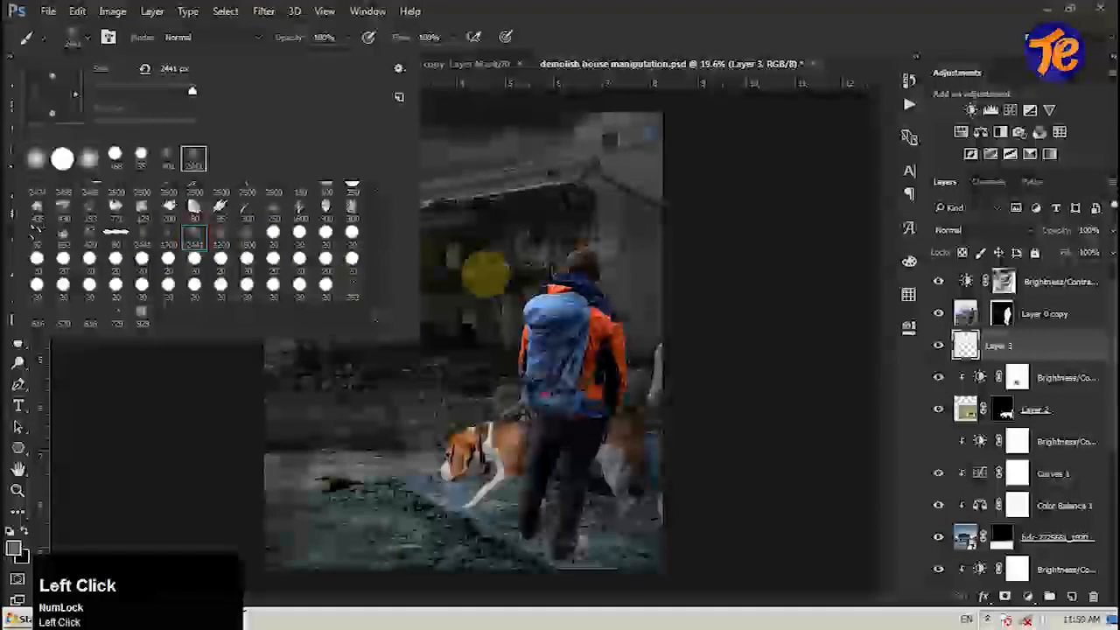
click(168, 234)
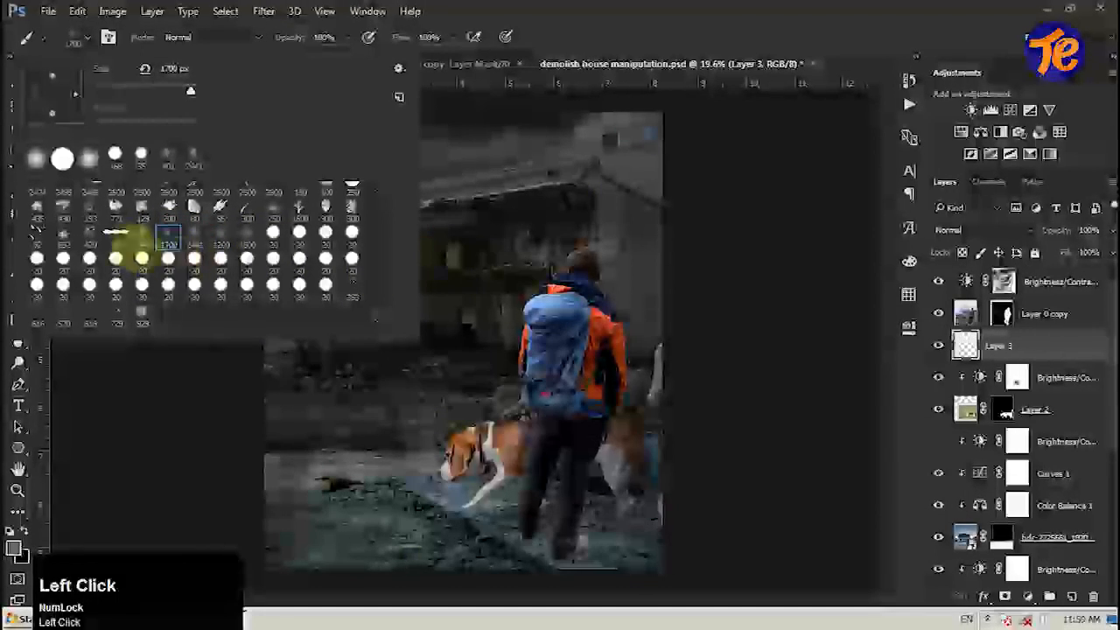
click(63, 235)
click(63, 208)
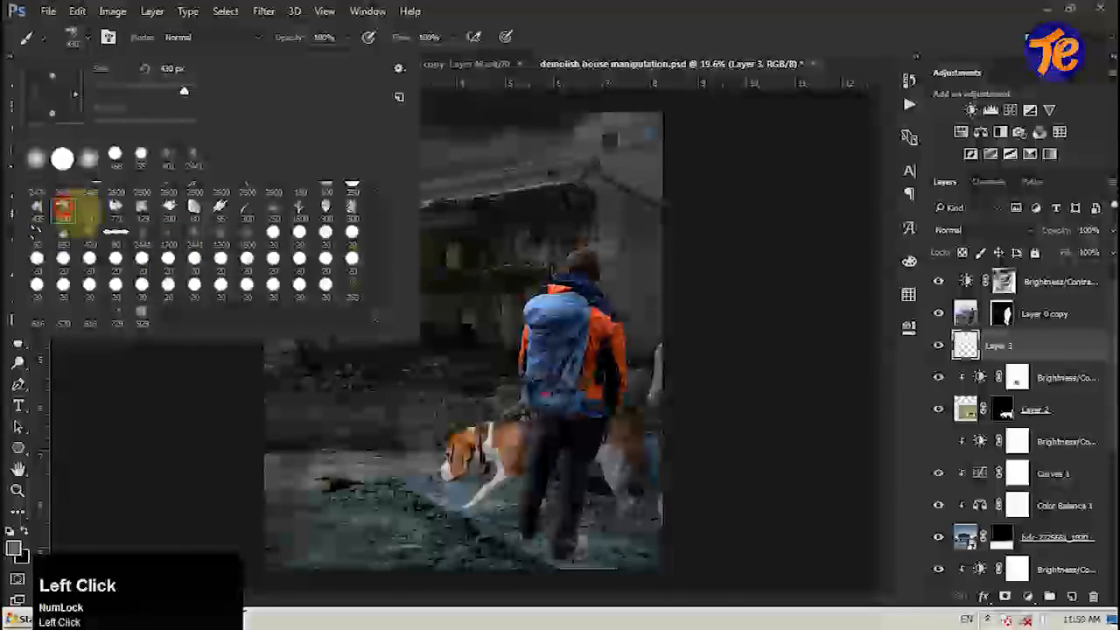
click(184, 91)
click(729, 309)
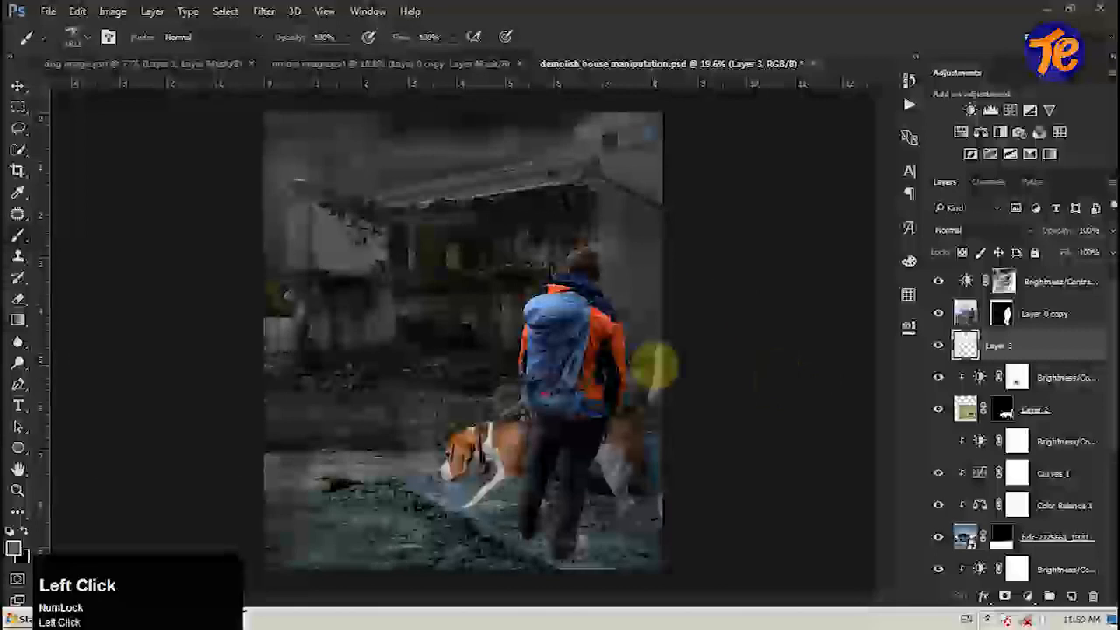
Set the foreground colour to near-white f6f6f6.
click(15, 548)
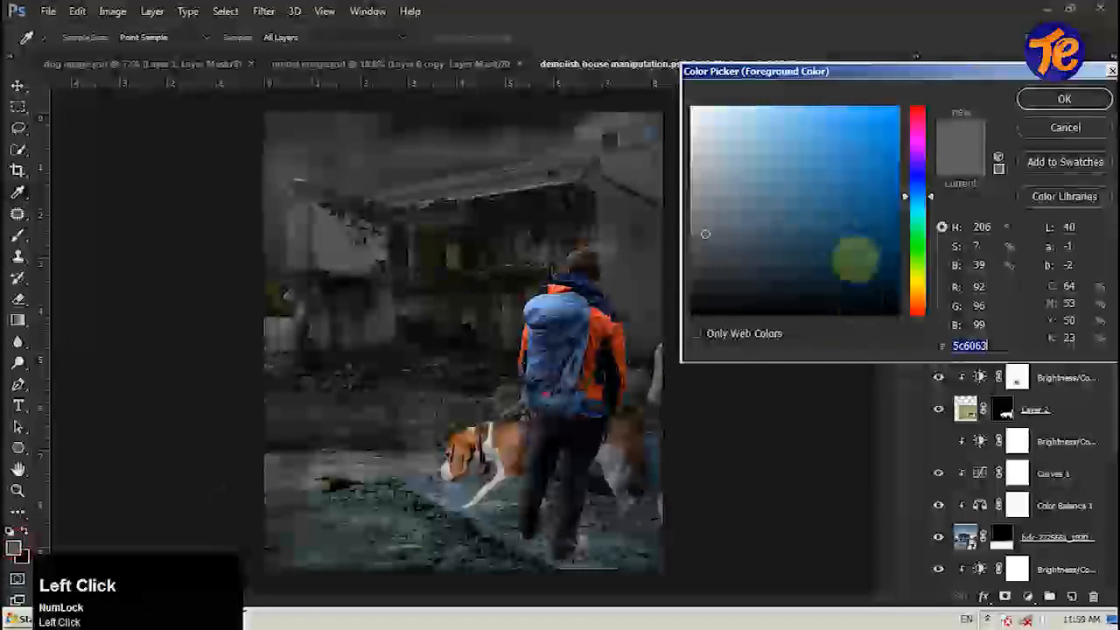
click(696, 132)
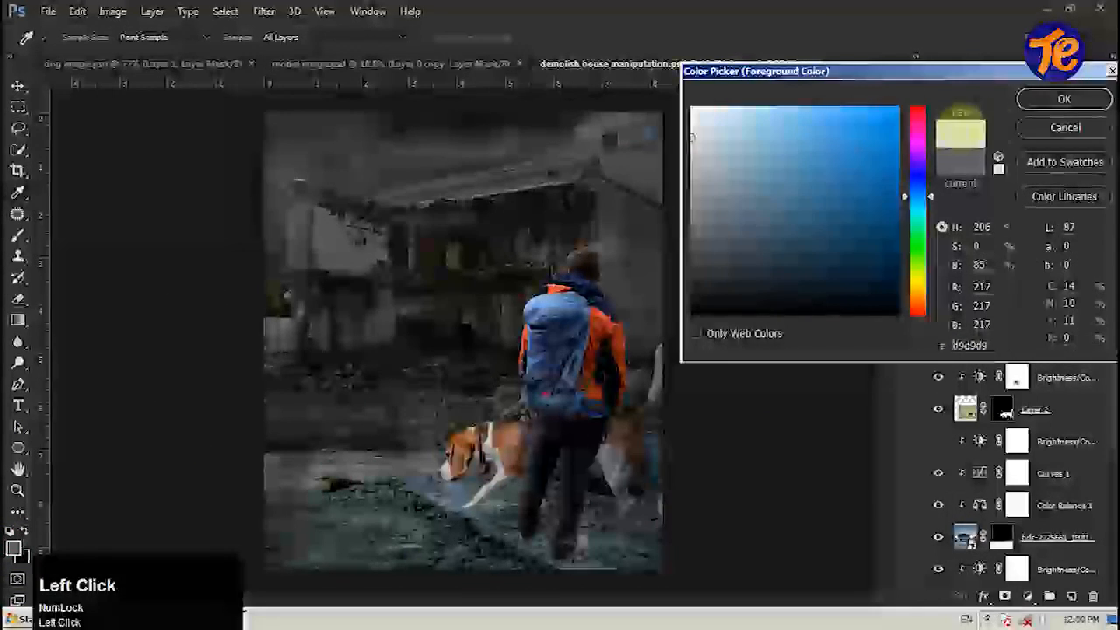
click(436, 493)
drag(519, 490, 356, 462)
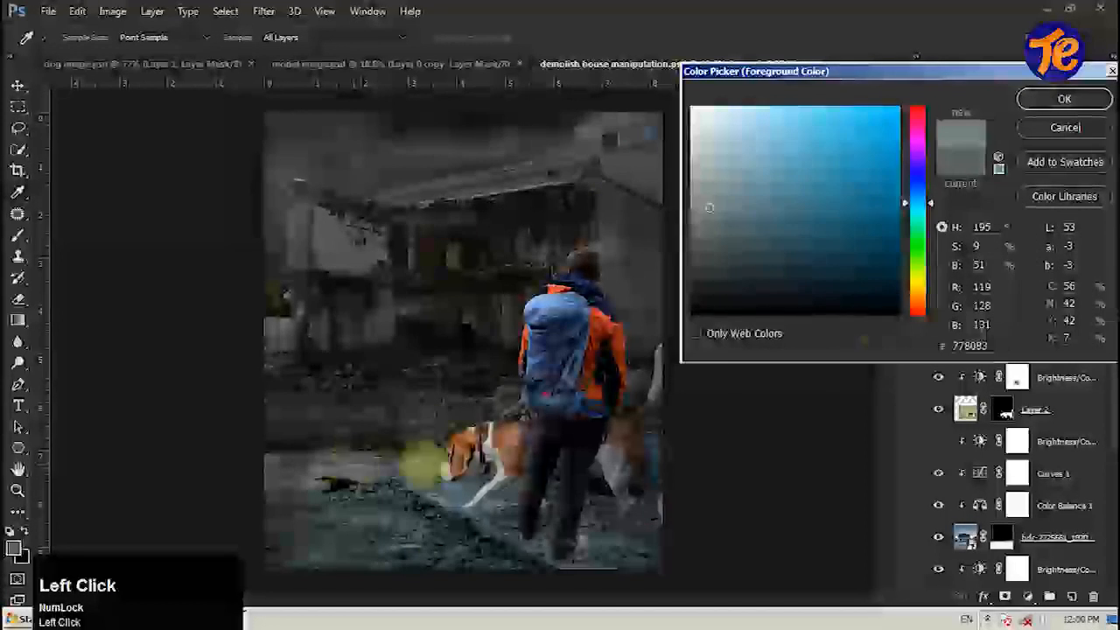
drag(726, 187, 703, 158)
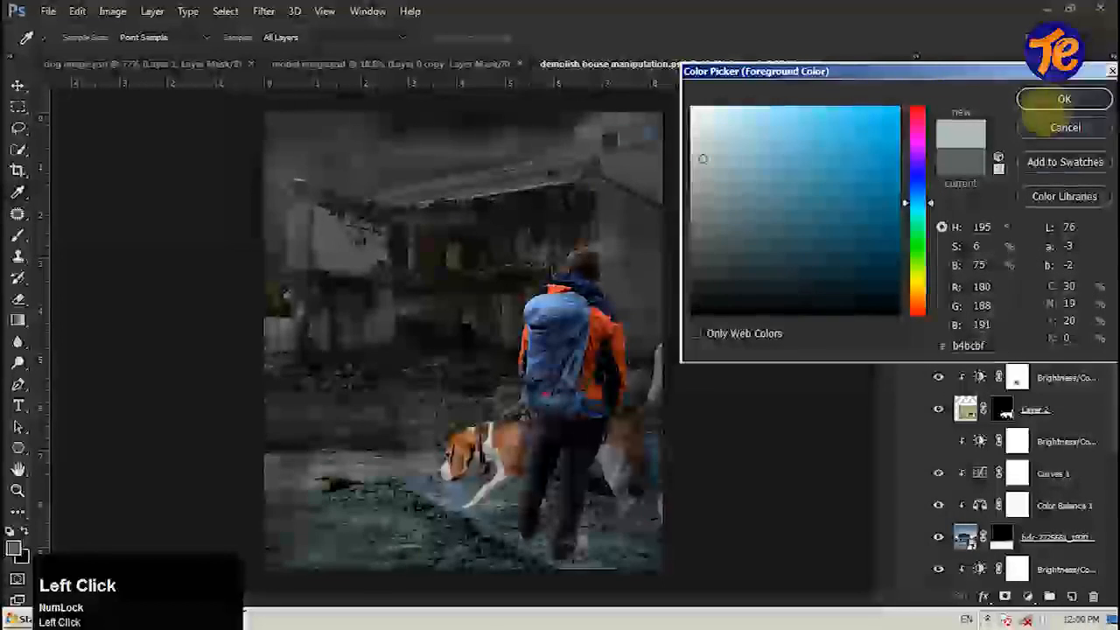
drag(776, 130, 687, 116)
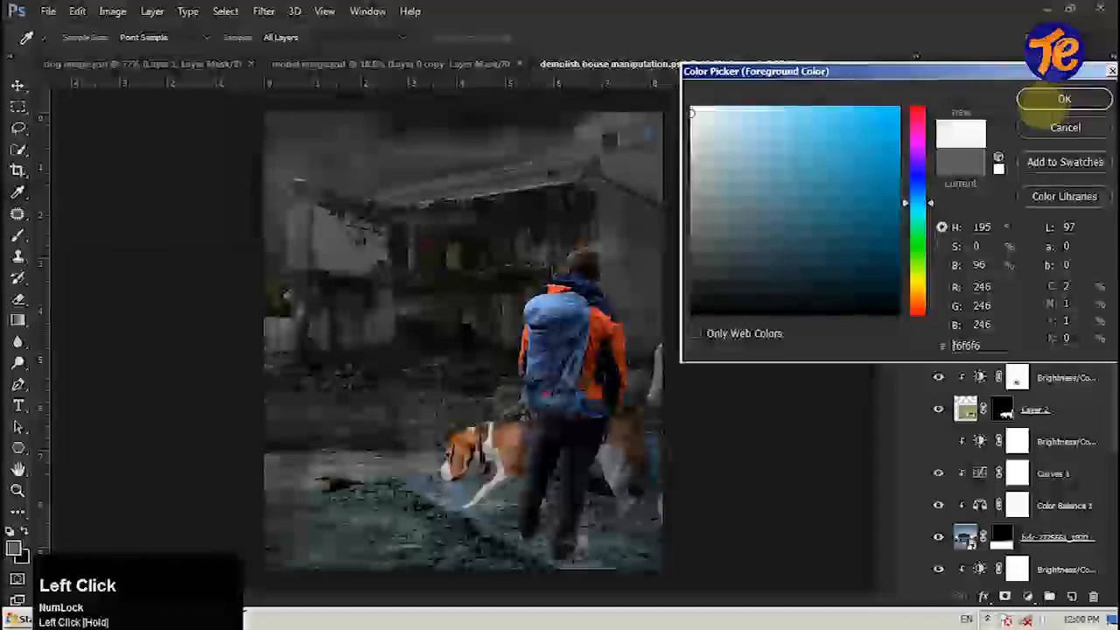
click(1064, 99)
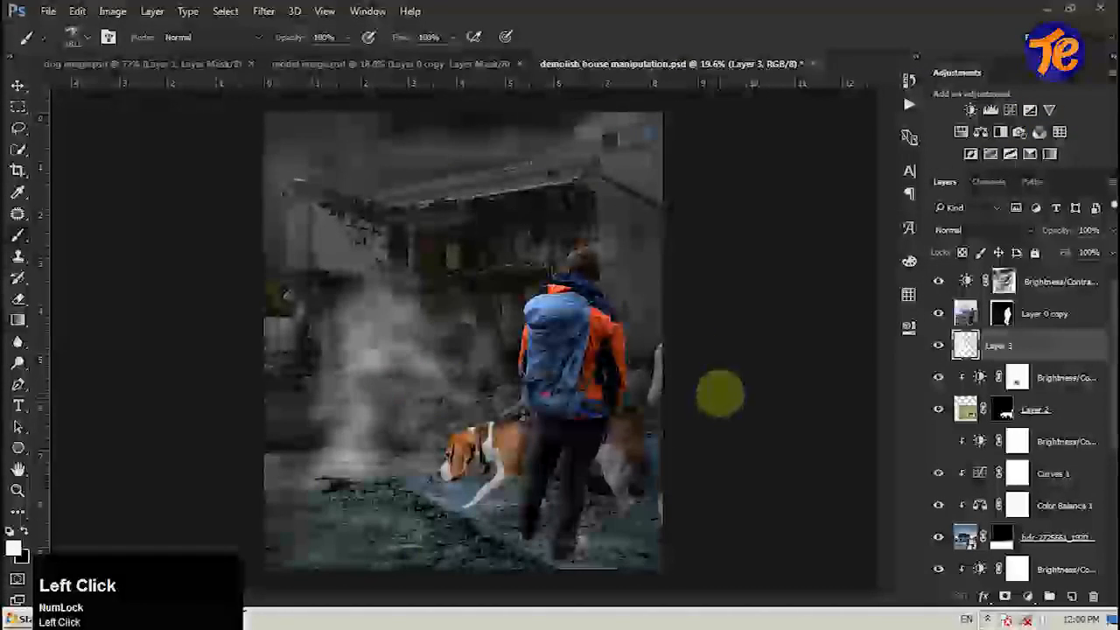
Undo the strong smoke stroke and paint faint white haze over the house and ground on Layer 3 at 10% flow.
key(ctrl+z)
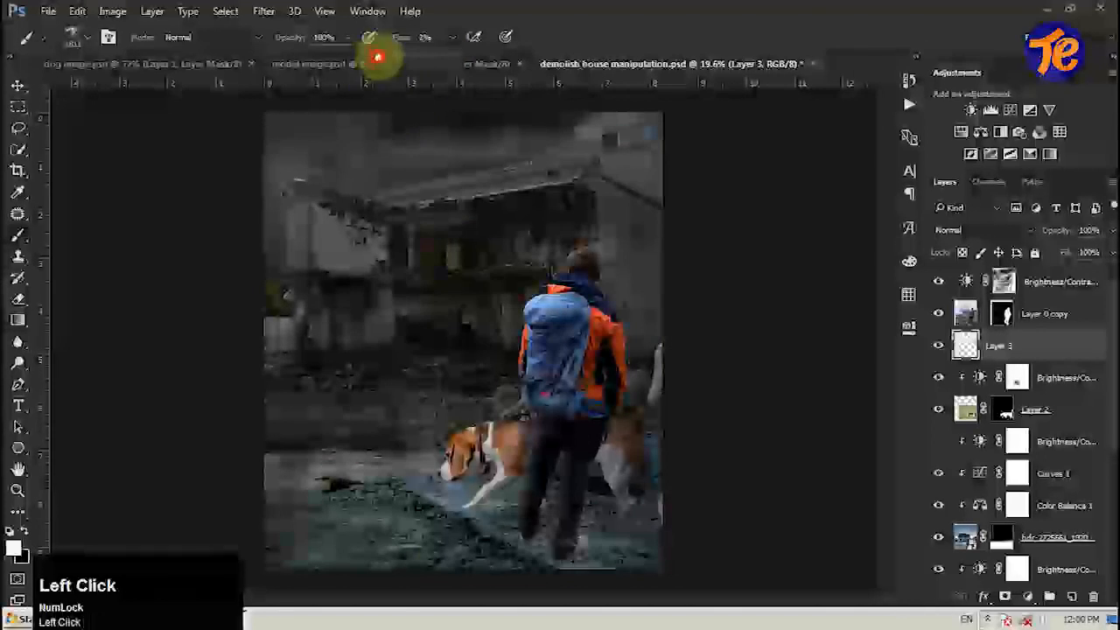
click(367, 382)
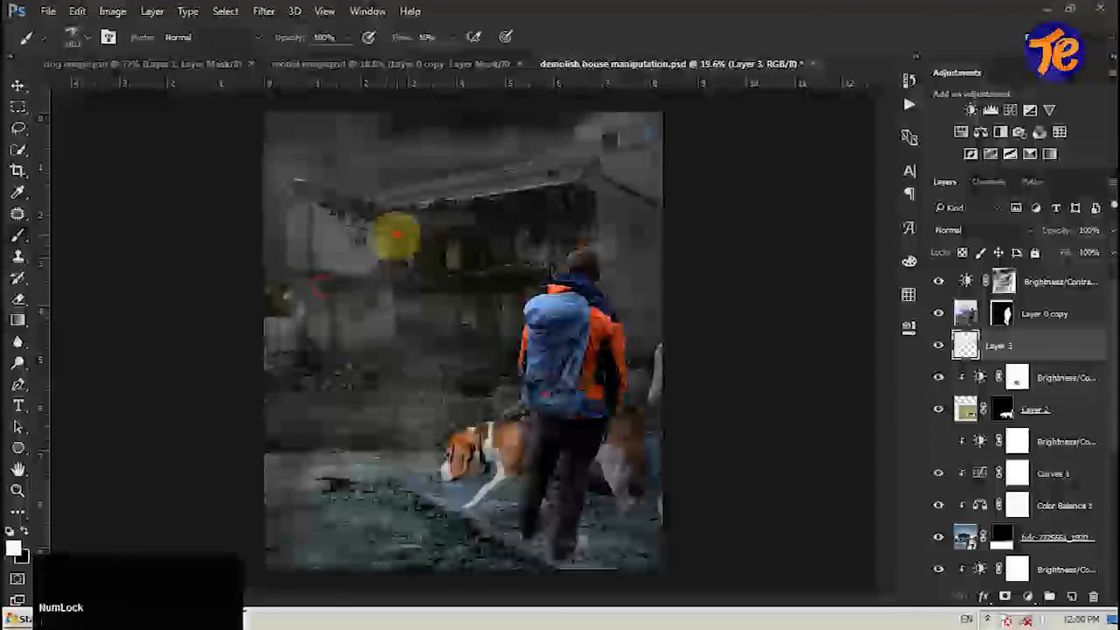
click(611, 241)
click(638, 359)
click(285, 398)
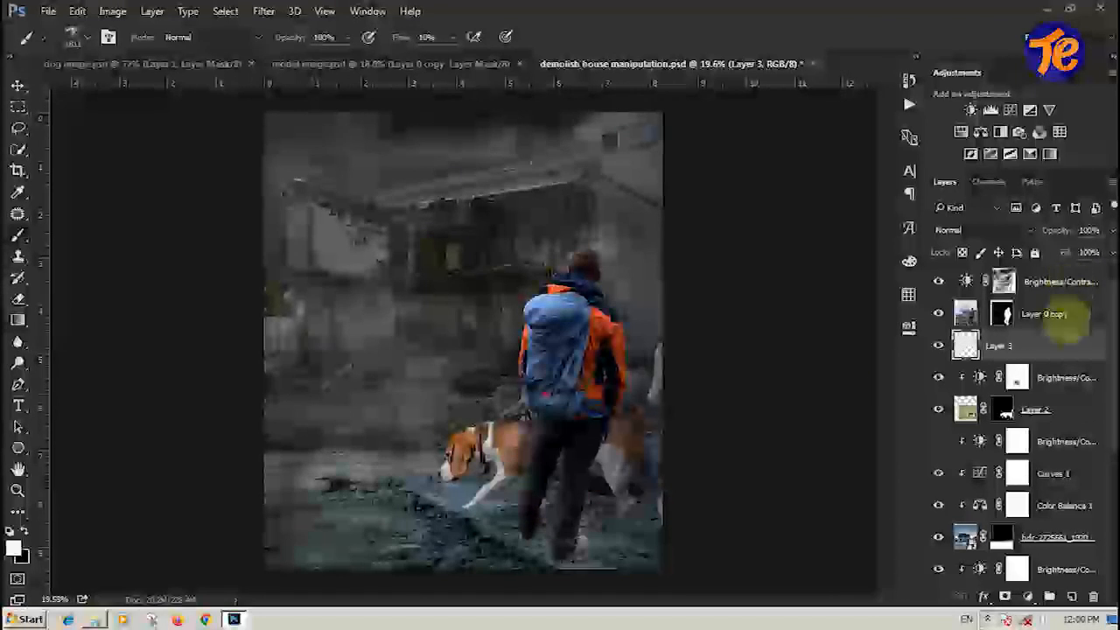
click(235, 342)
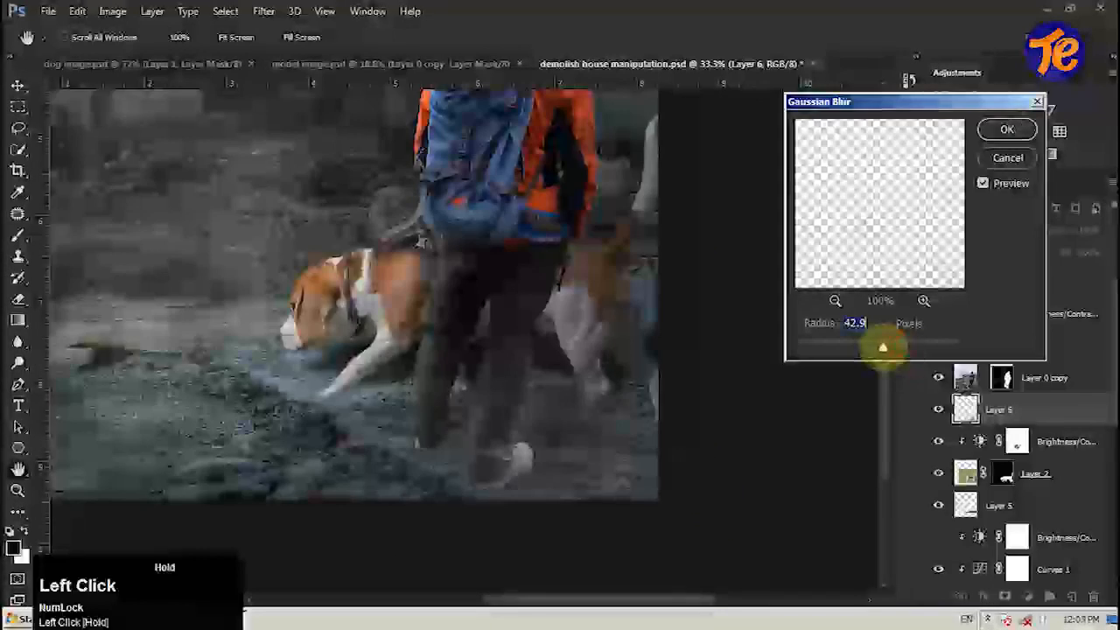
Soften the shadow on Layer 6 with a Gaussian Blur of about 43 pixels and add a mask to that layer.
drag(885, 347, 882, 347)
click(1007, 128)
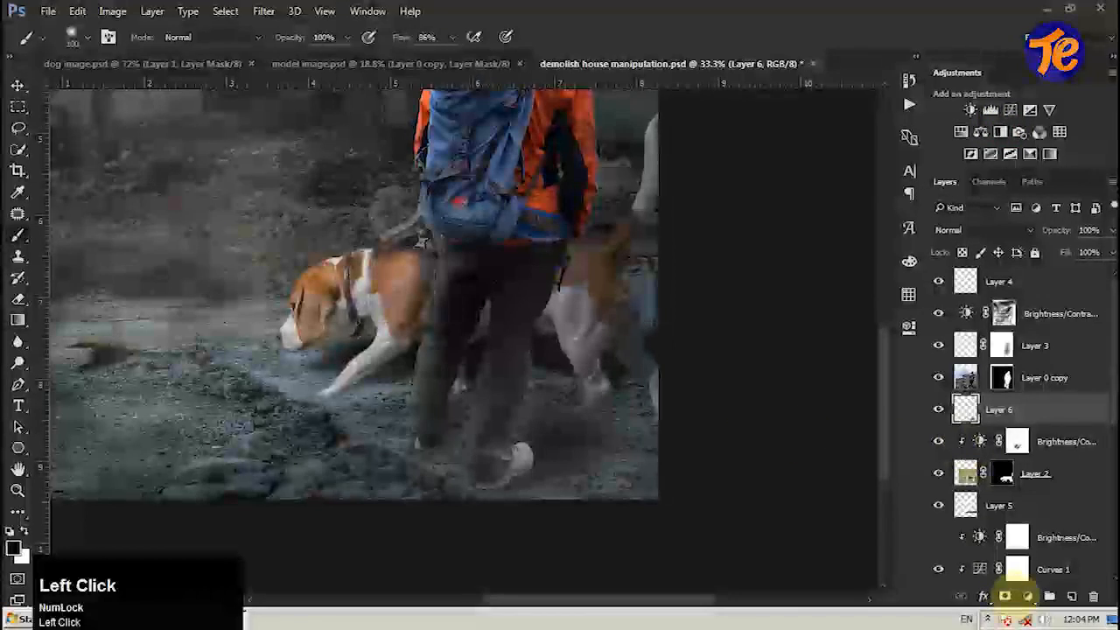
click(1004, 596)
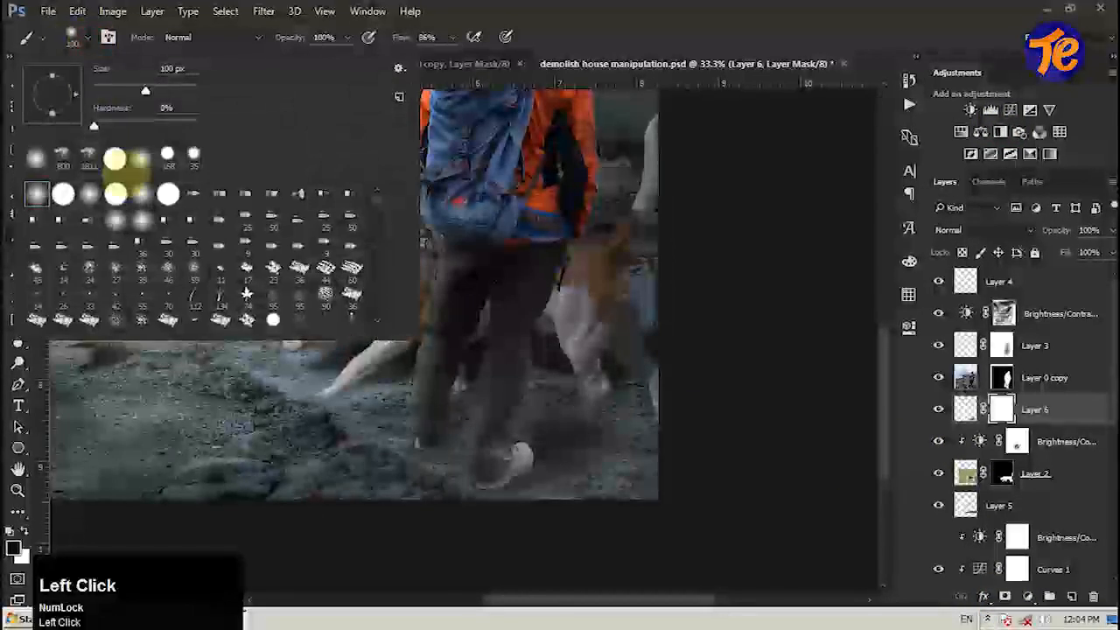
Fade the shadow around the backpacker's shoes with black strokes on Layer 6's mask at 18% flow.
mouse_move(605, 419)
mouse_down()
mouse_move(526, 412)
mouse_move(645, 405)
mouse_move(573, 483)
mouse_move(592, 469)
mouse_up()
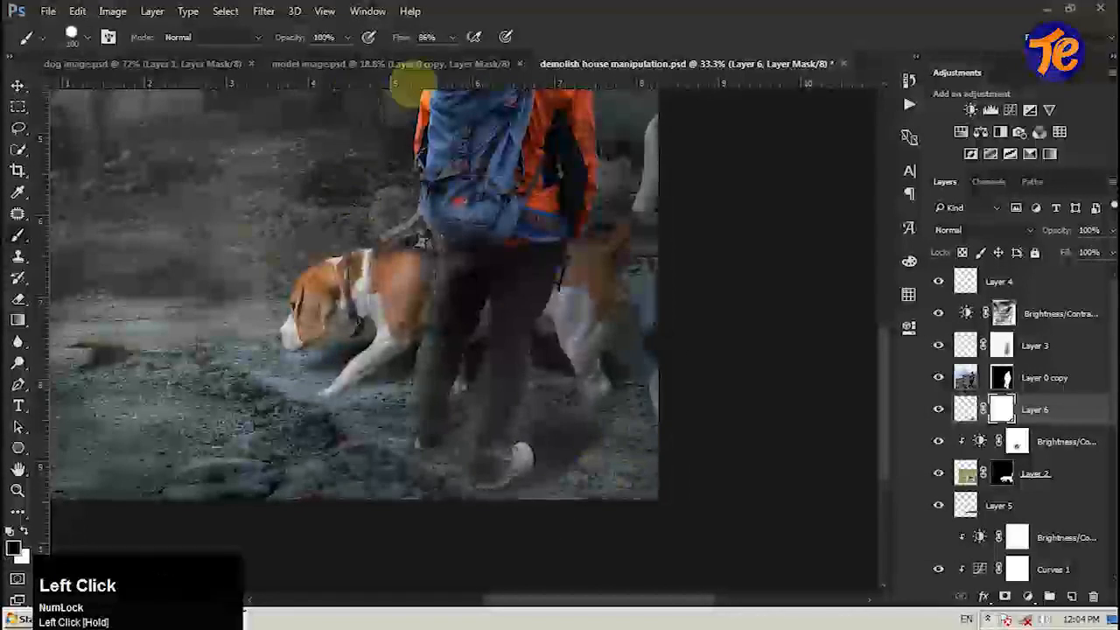
drag(560, 331, 561, 333)
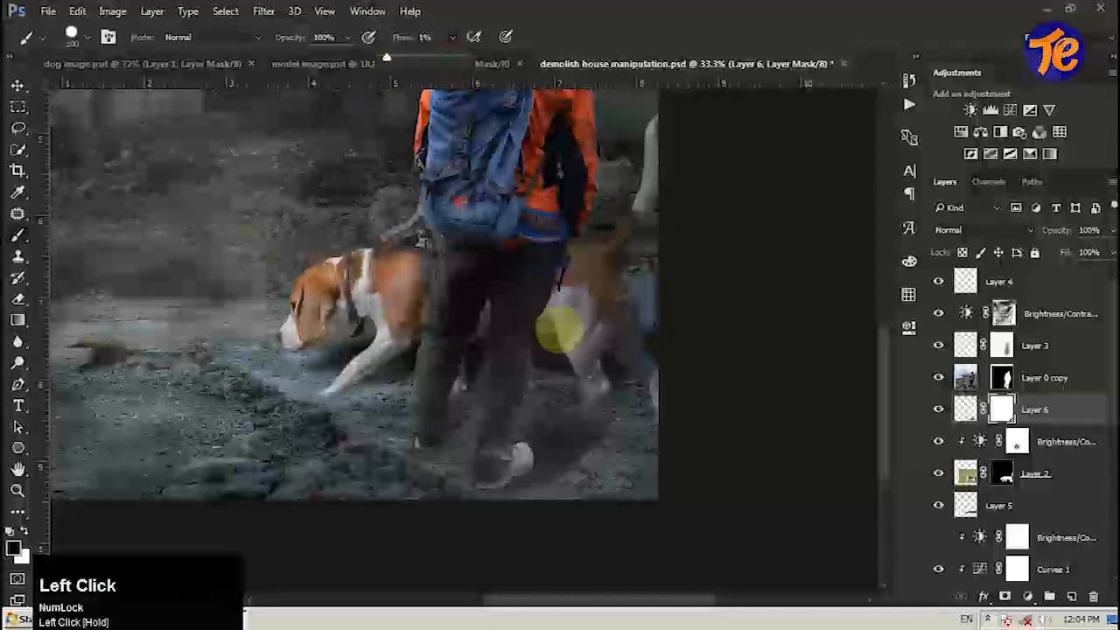
drag(386, 58, 399, 59)
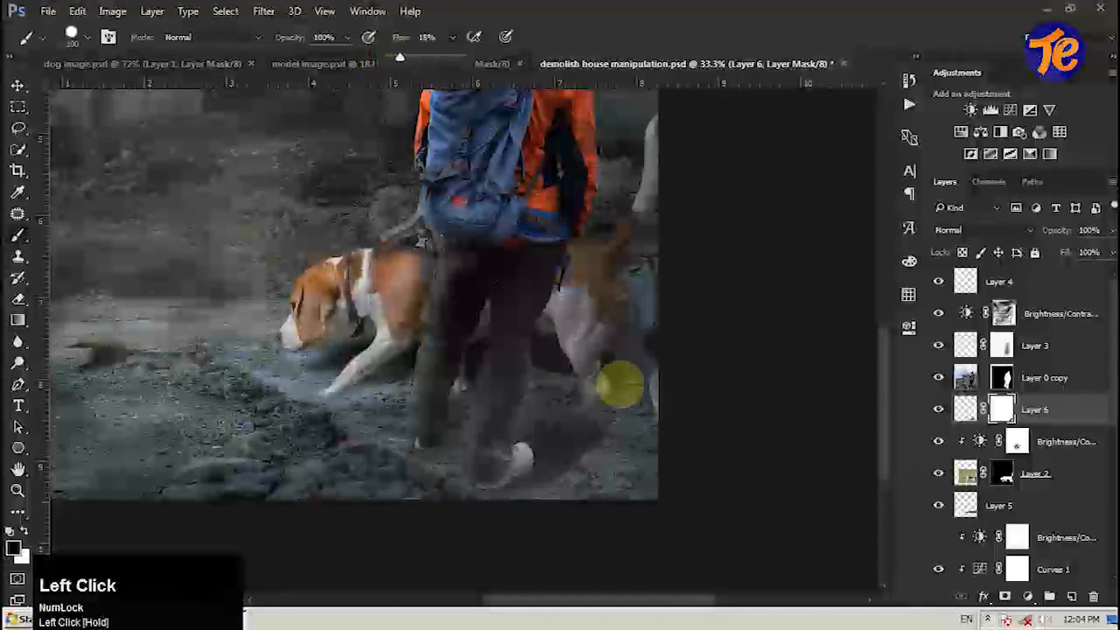
drag(573, 484, 653, 390)
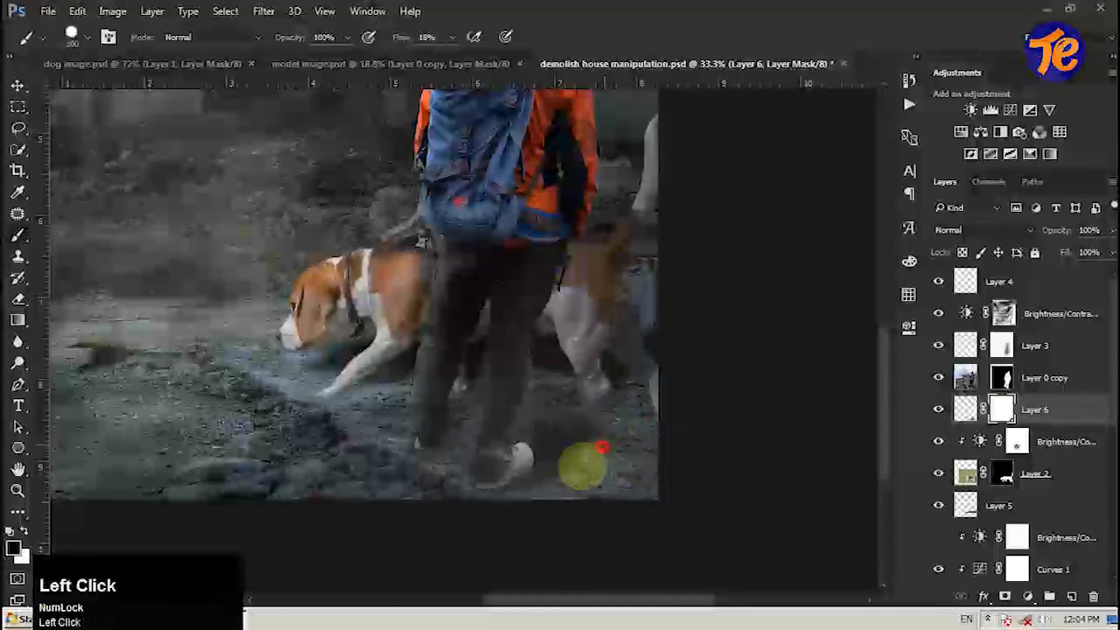
drag(582, 453, 591, 425)
click(575, 462)
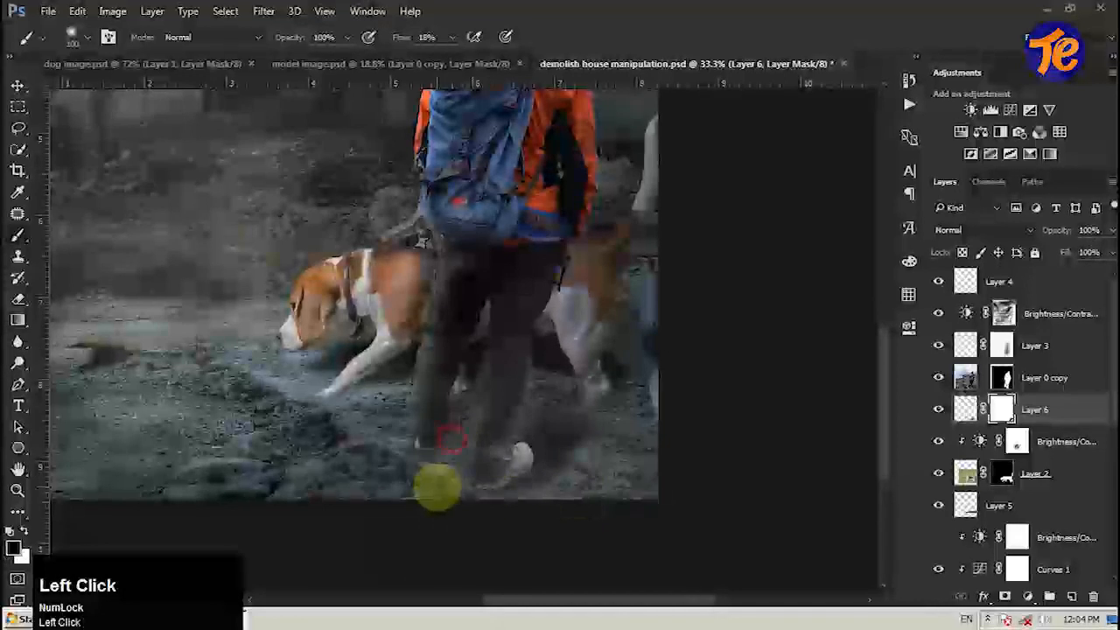
drag(460, 453, 466, 417)
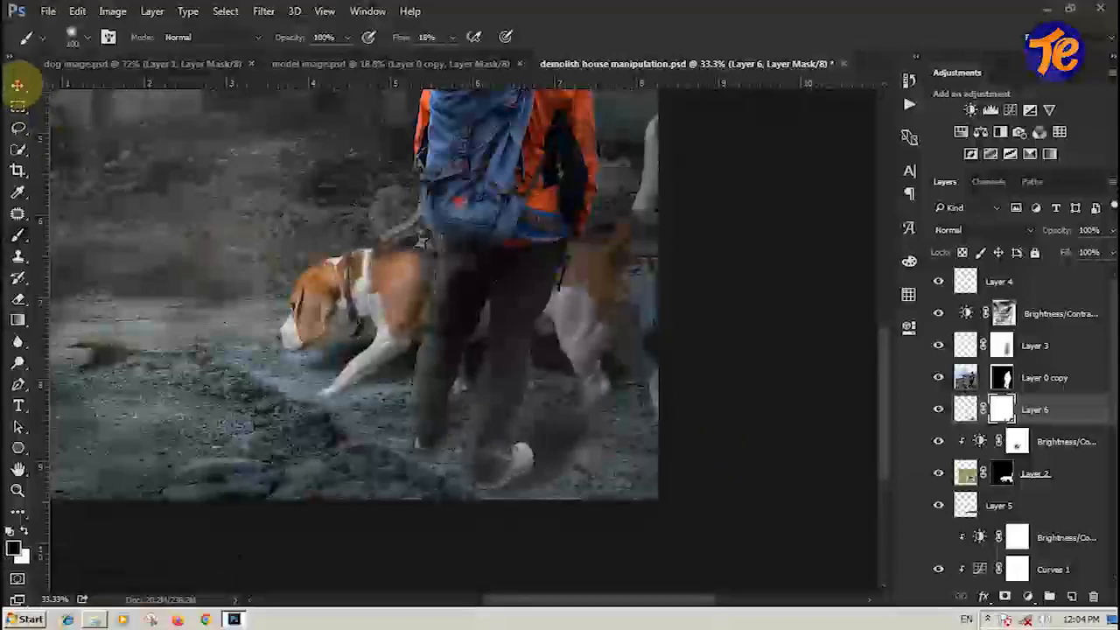
Examine up close how the shadow meets the backpacker's shoes and the dog's hind legs.
click(17, 85)
key(ctrl)
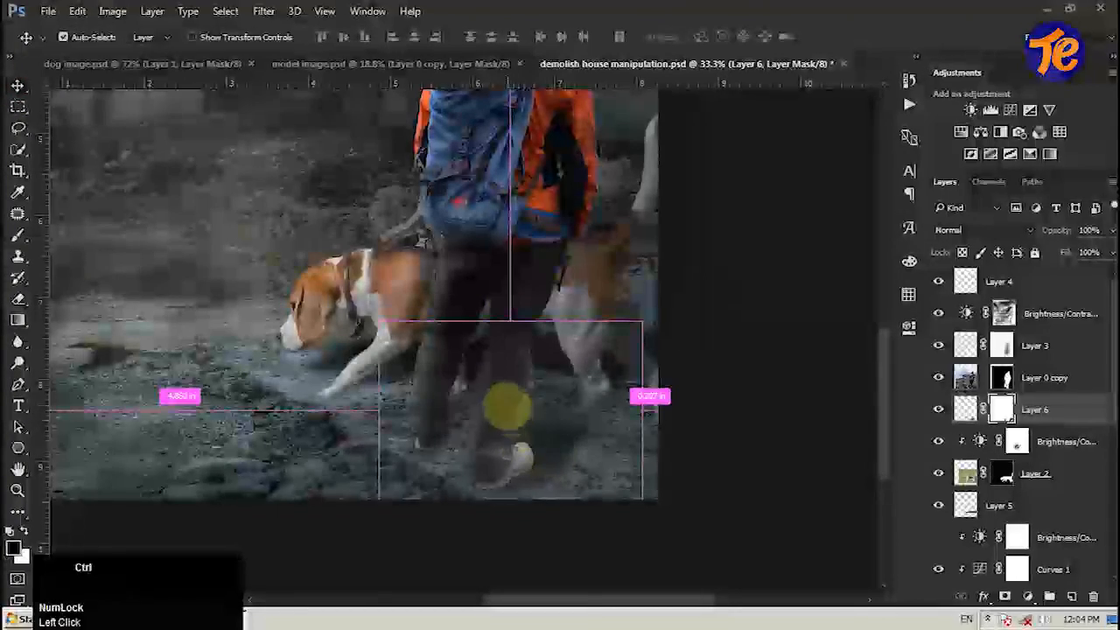
ctrl+click(508, 410)
ctrl+click(718, 415)
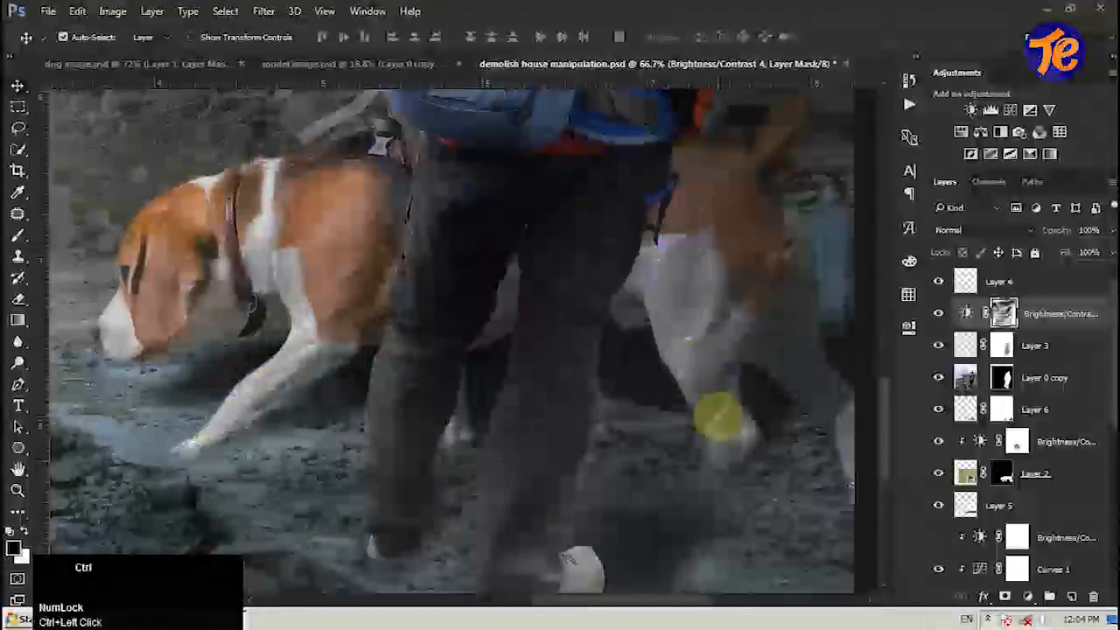
key(space)
drag(718, 408, 555, 283)
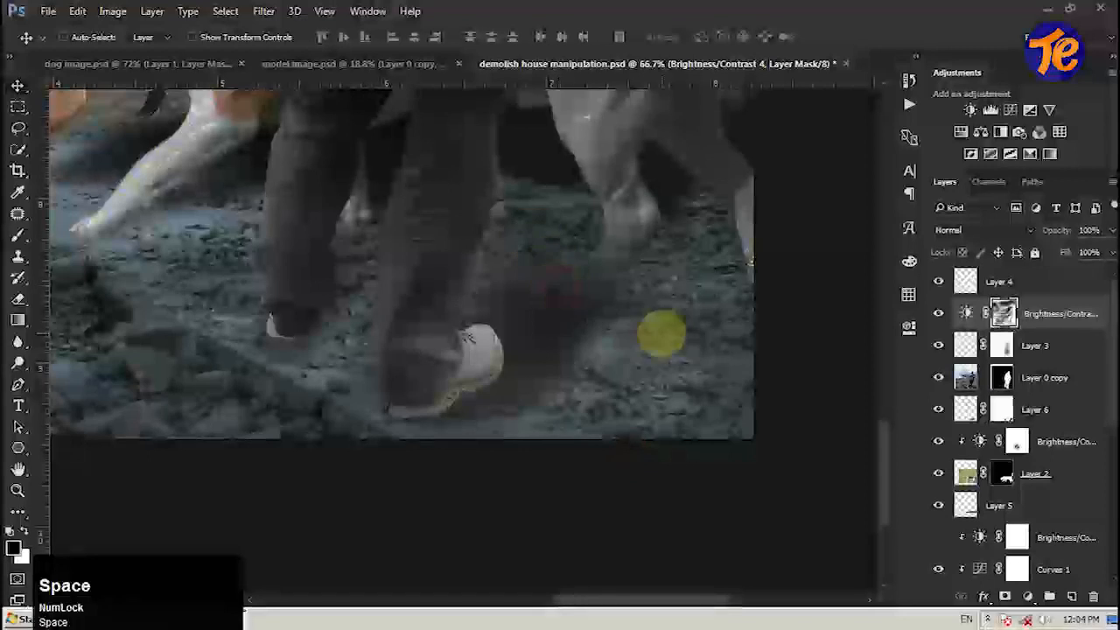
drag(683, 353, 675, 326)
ctrl+click(438, 173)
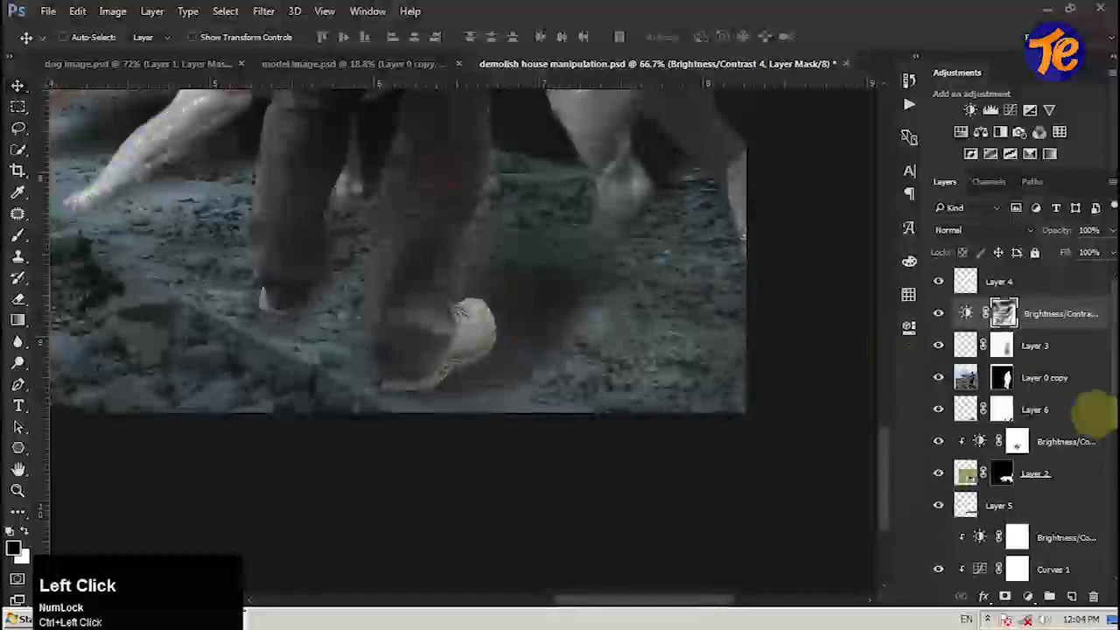
Add a Curves adjustment clipped to Layer 0 copy and darken the backpacker by lowering the curve's highlight end to about half height.
click(938, 409)
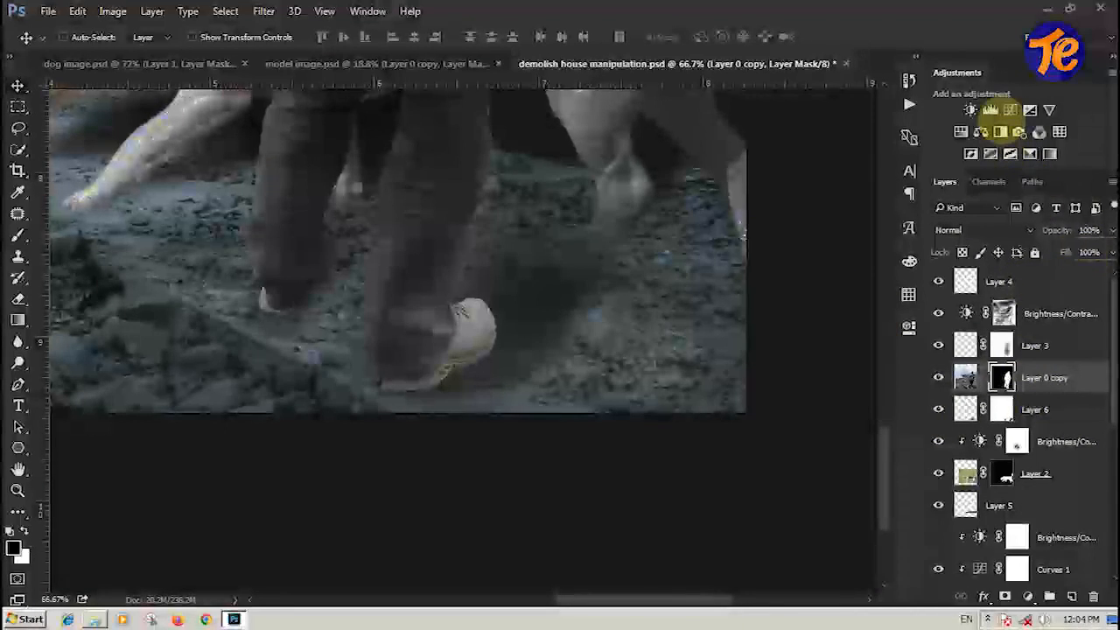
click(1009, 105)
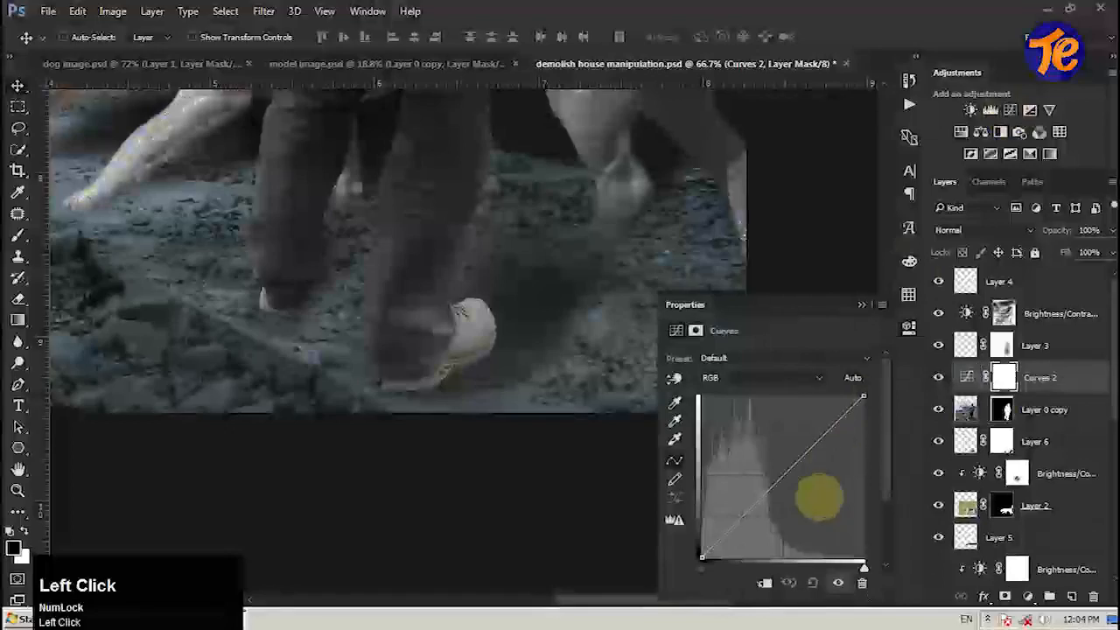
mouse_move(863, 396)
mouse_down()
mouse_move(863, 434)
mouse_move(861, 416)
mouse_up()
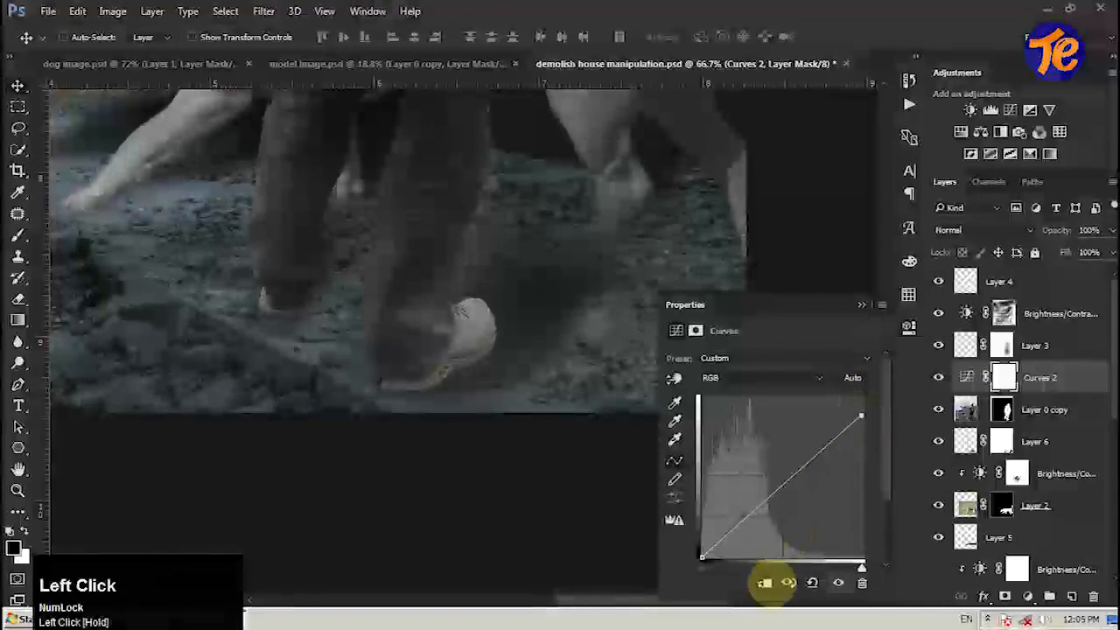
key(ctrl+z)
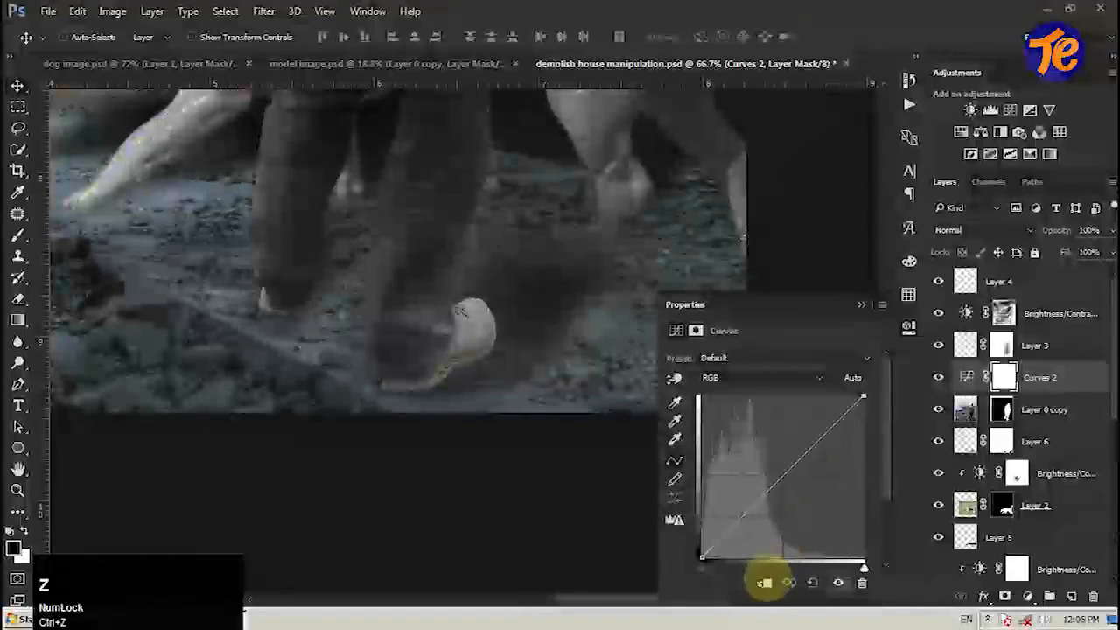
click(764, 583)
drag(863, 396, 861, 479)
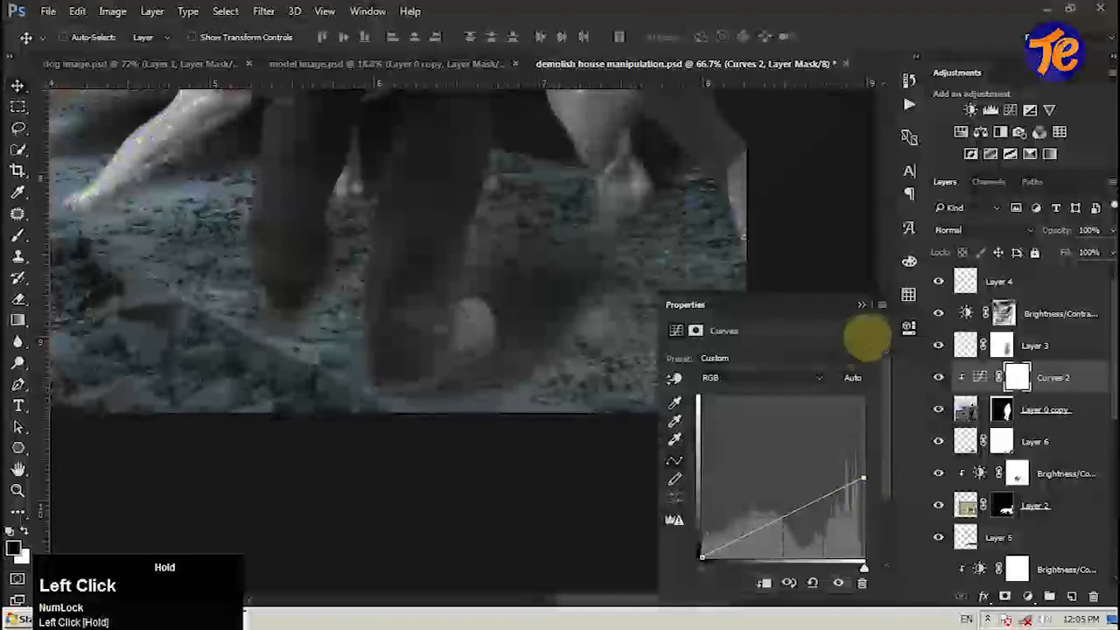
click(863, 305)
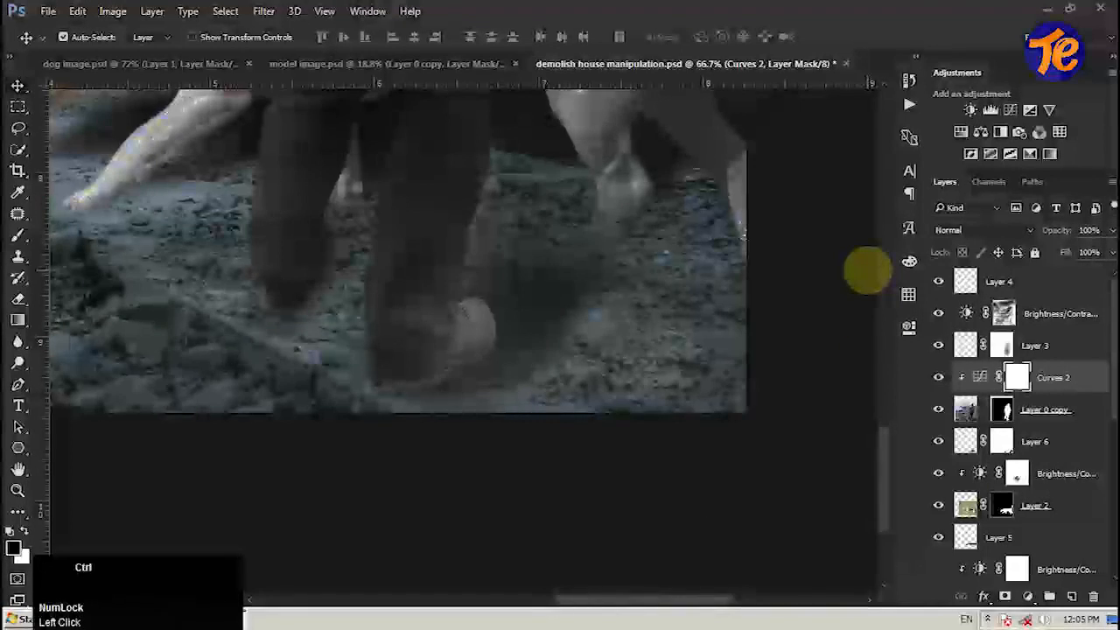
Paint black at 18% flow on the Curves 2 mask over the backpacker's lower legs and shoes.
key(ctrl+0)
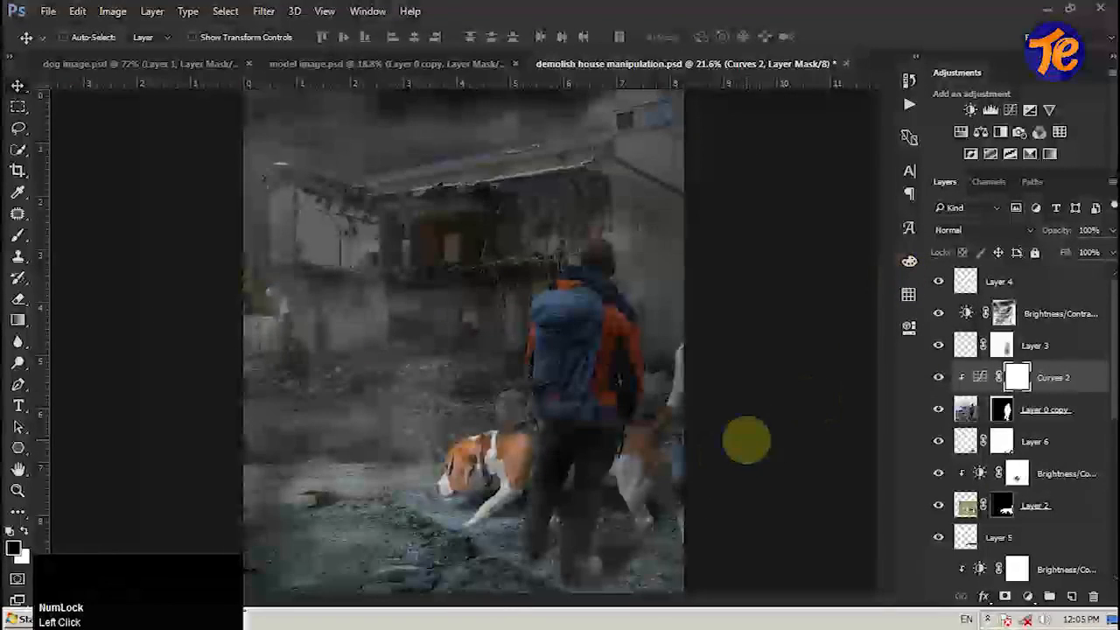
click(1015, 376)
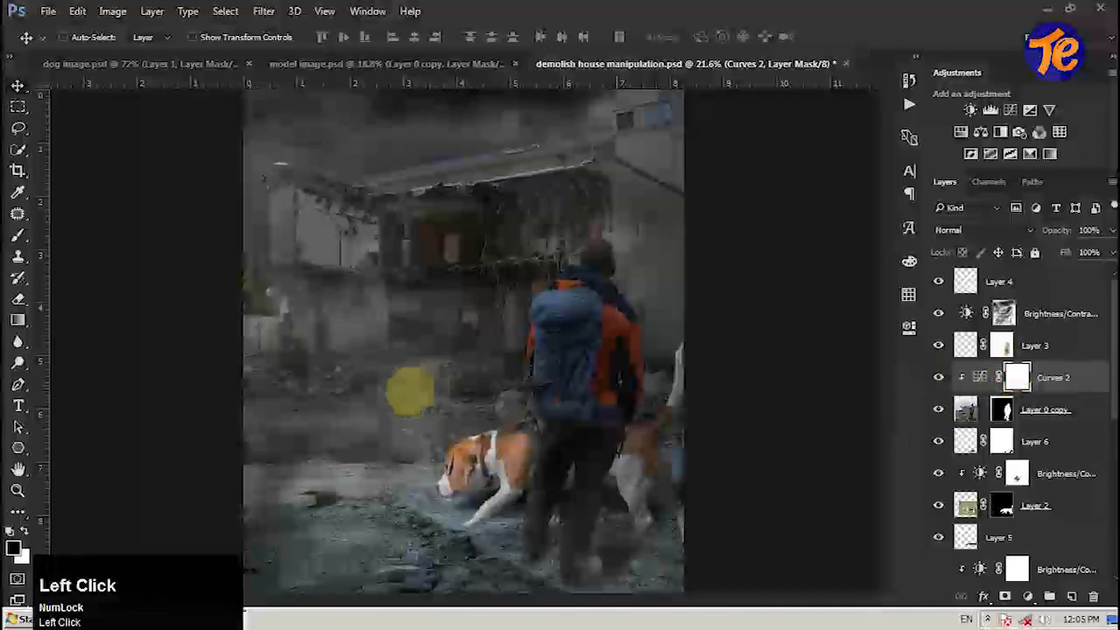
click(19, 236)
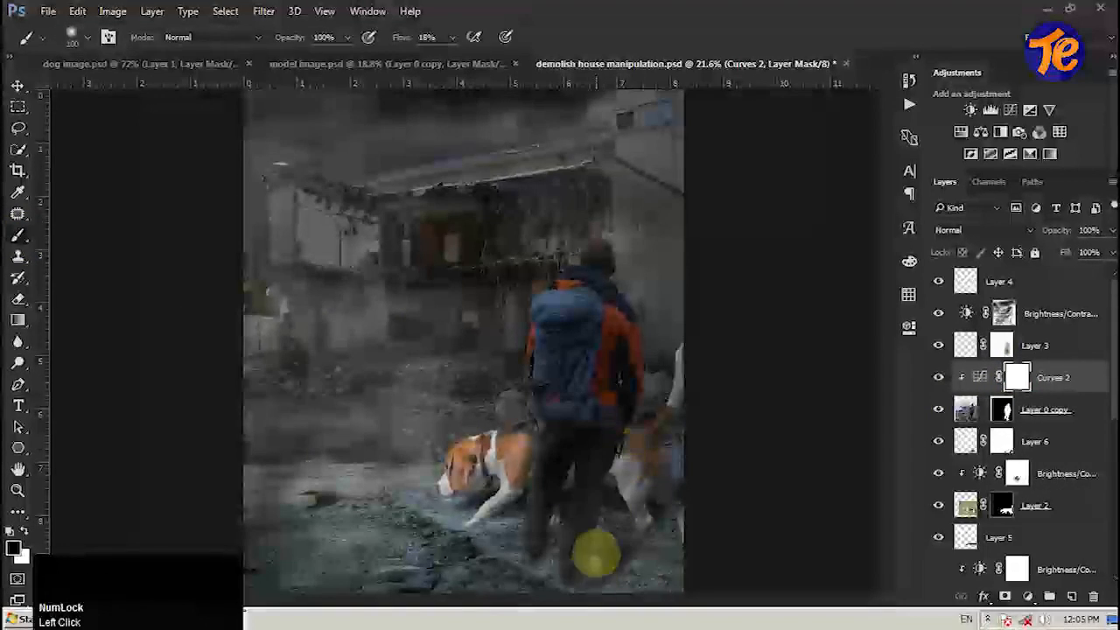
mouse_move(592, 490)
mouse_down()
mouse_move(578, 557)
mouse_move(598, 497)
mouse_move(589, 570)
mouse_move(589, 529)
mouse_move(577, 572)
mouse_move(580, 491)
mouse_move(594, 474)
mouse_move(577, 554)
mouse_move(597, 493)
mouse_move(585, 557)
mouse_up()
Paint white on the Curves 2 mask over the backpacker's legs and shoes, continuing over the torso with a size 500 brush at 75% flow.
key(x)
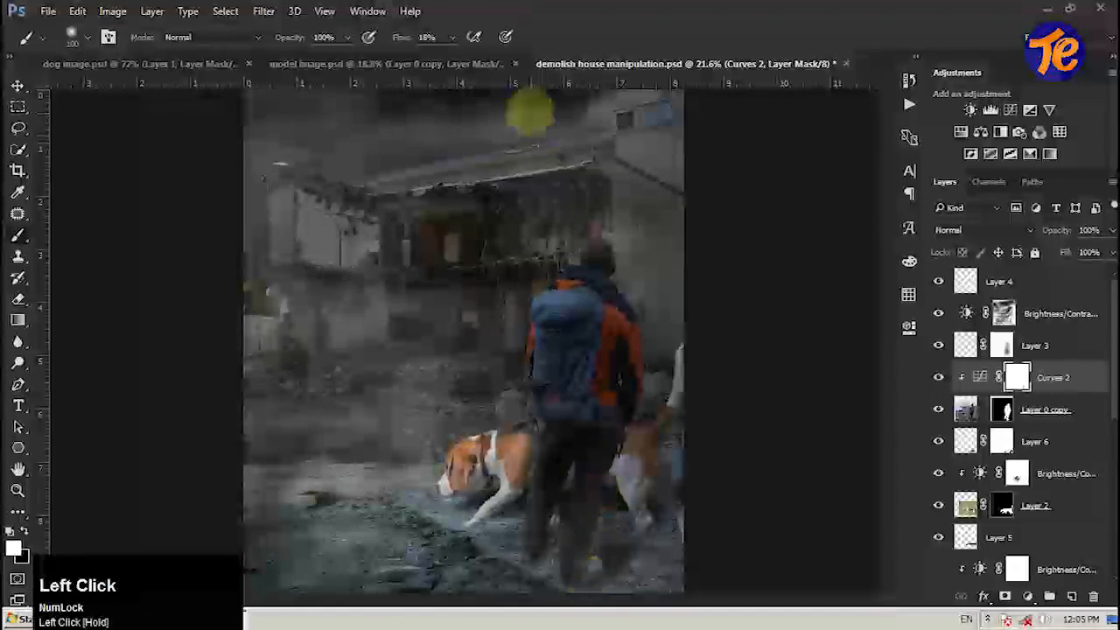
mouse_move(592, 405)
mouse_down()
mouse_move(613, 411)
mouse_move(592, 533)
mouse_move(600, 493)
mouse_move(594, 521)
mouse_up()
click(583, 551)
mouse_move(575, 560)
mouse_down()
mouse_move(600, 393)
mouse_move(619, 385)
mouse_up()
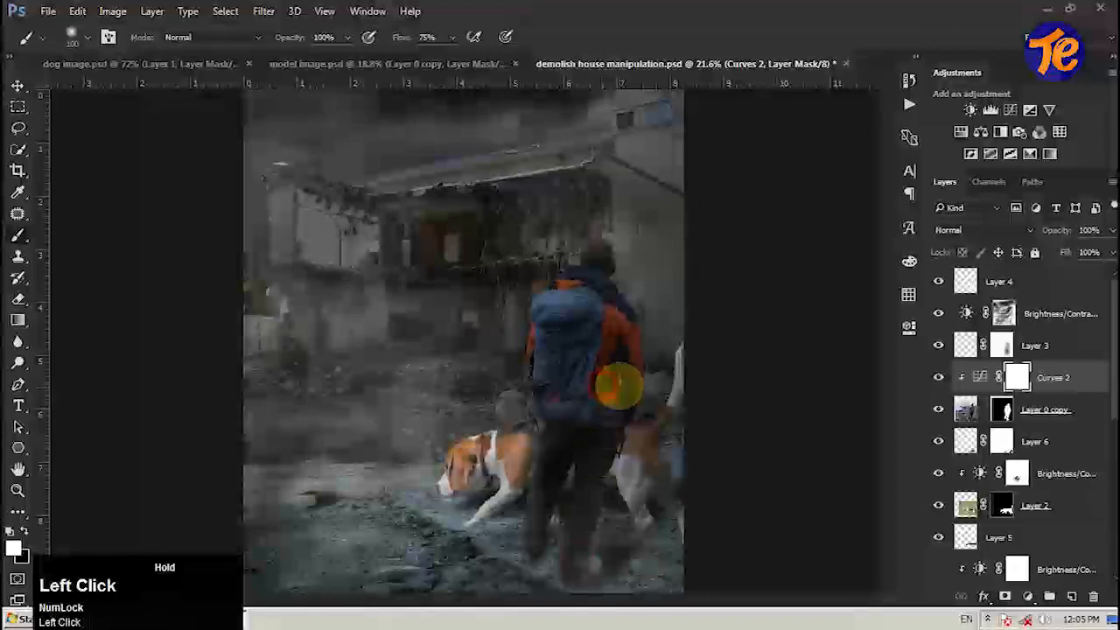
key(bracketright)
key(bracketright)
key(bracketright)
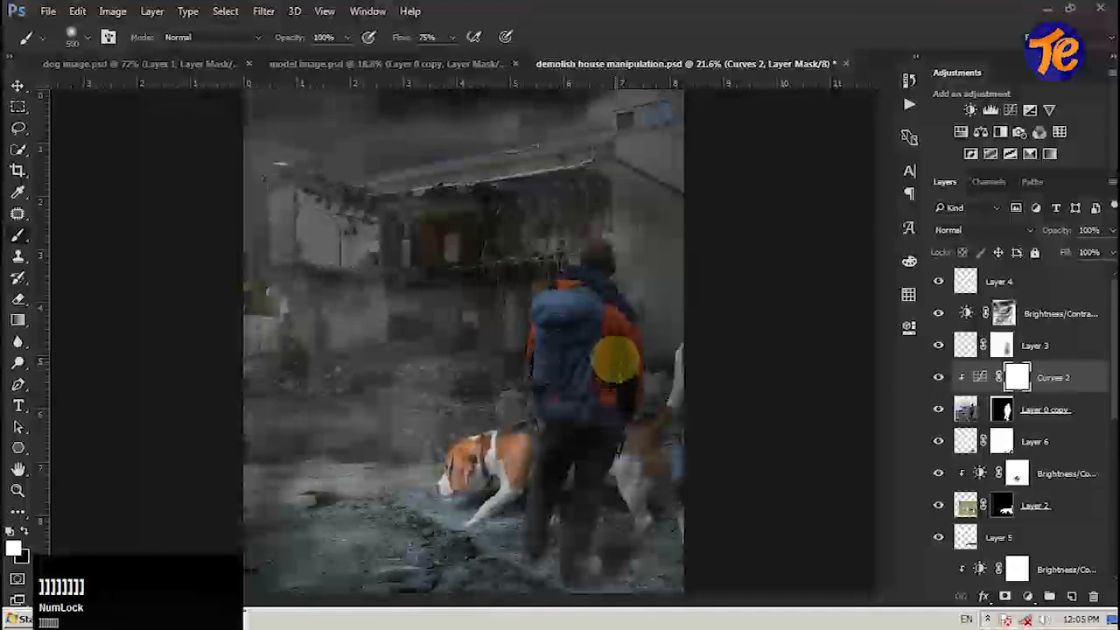
drag(595, 400, 597, 411)
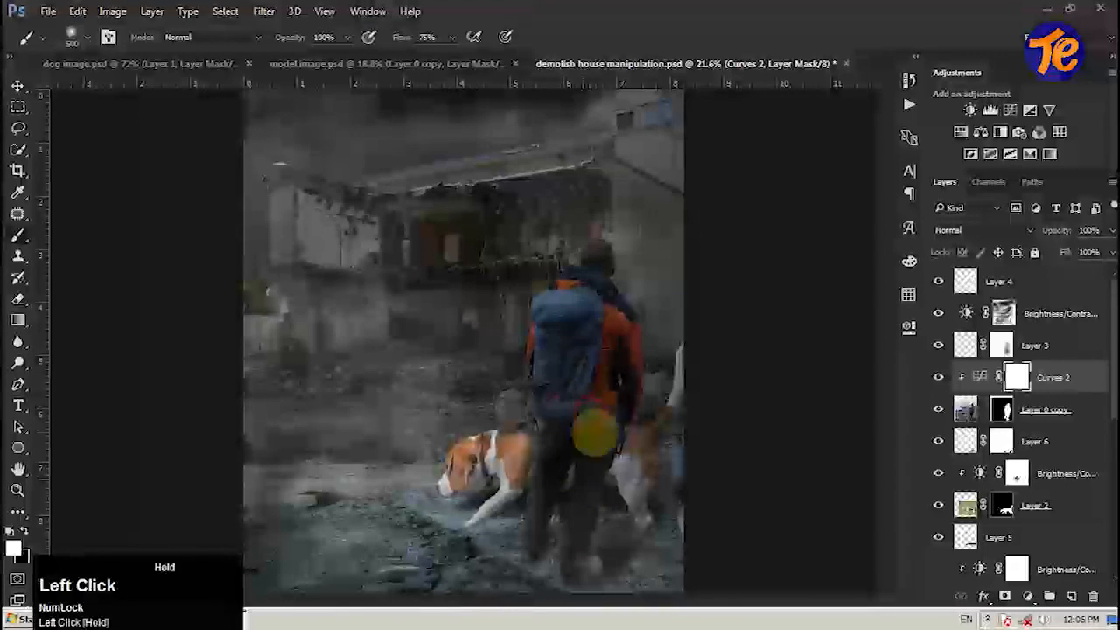
mouse_move(601, 352)
mouse_down()
mouse_move(627, 300)
mouse_move(602, 327)
mouse_move(600, 262)
mouse_up()
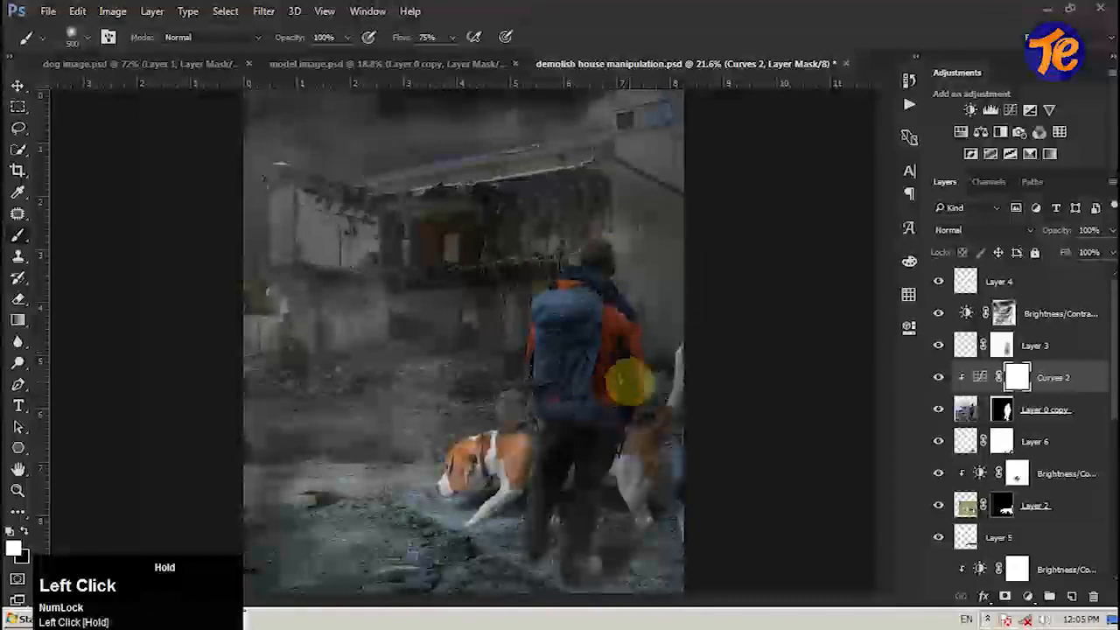